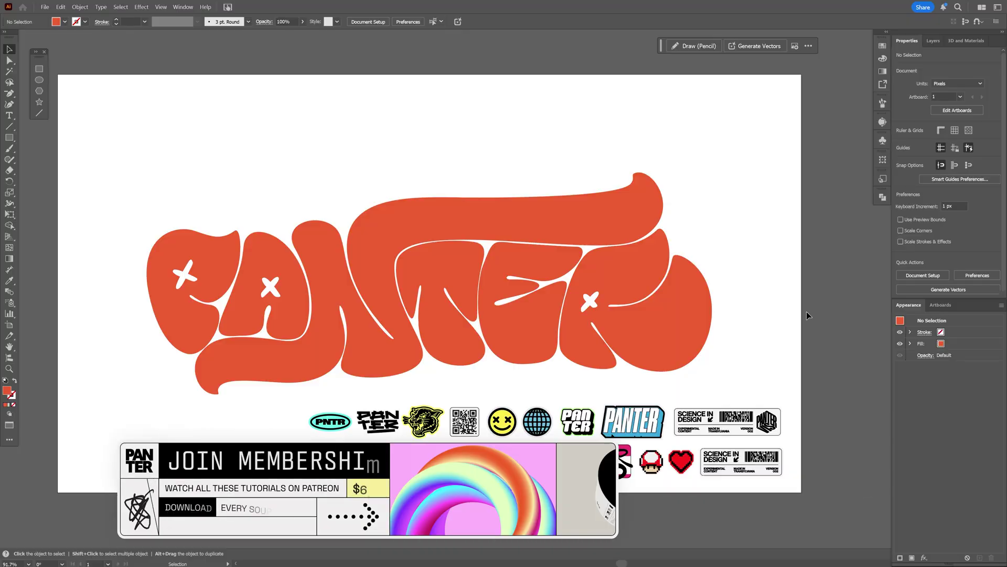
# Apply the 3D Inflate effect to the orange PANTER lettering with 0 px depth and both sides inflated
pyautogui.click(632, 308)
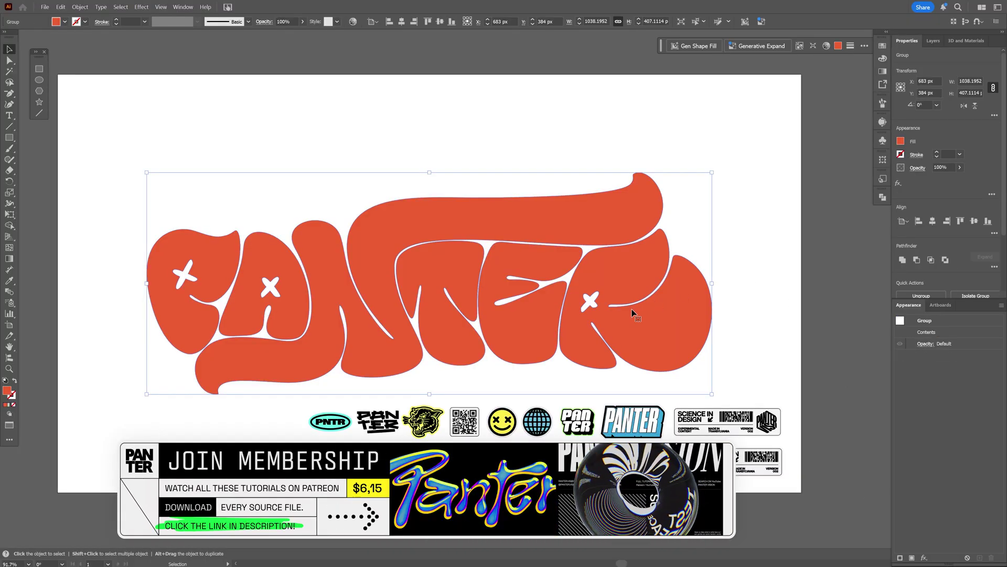
pyautogui.click(969, 45)
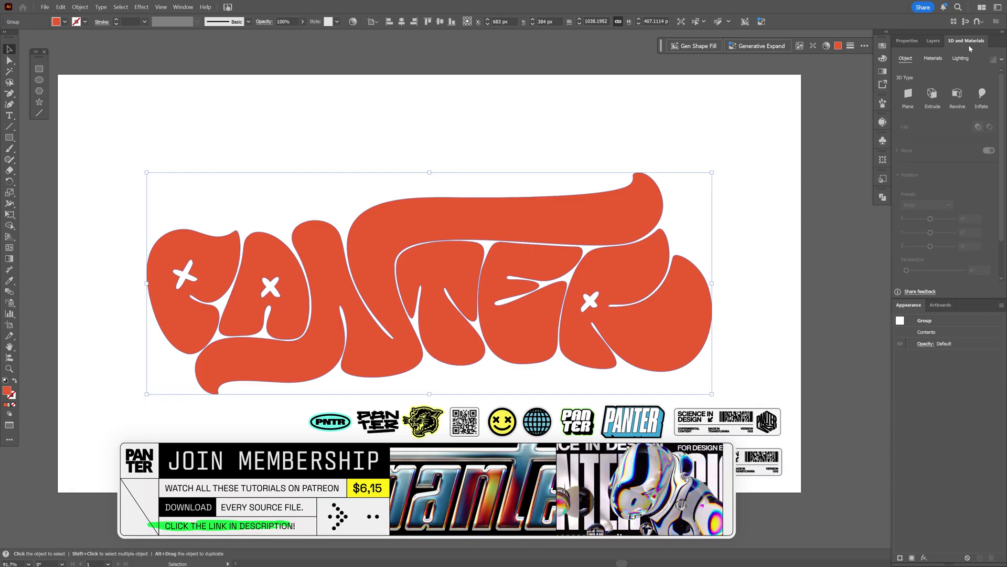
pyautogui.click(982, 94)
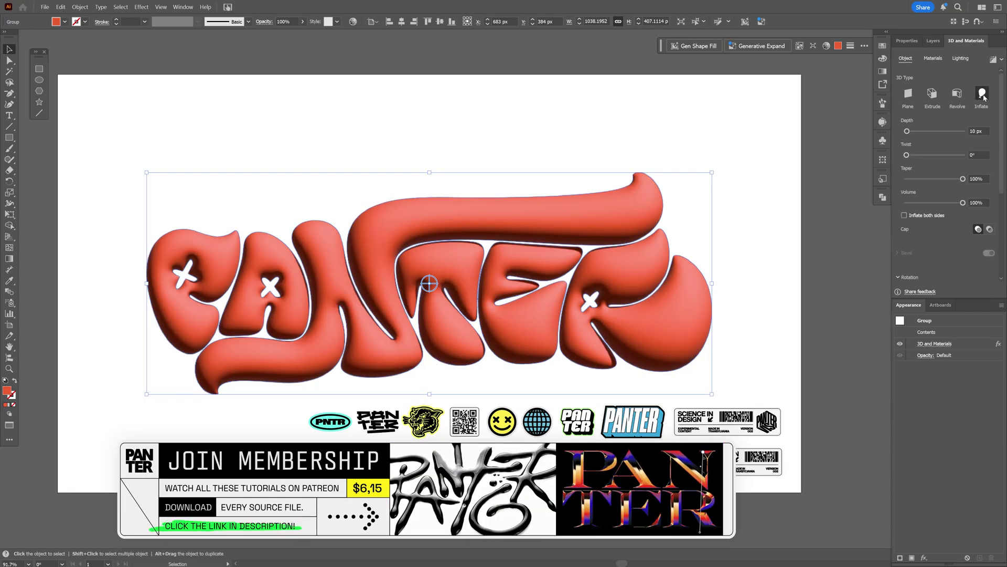
pyautogui.moveTo(907, 131); pyautogui.dragTo(894, 131)
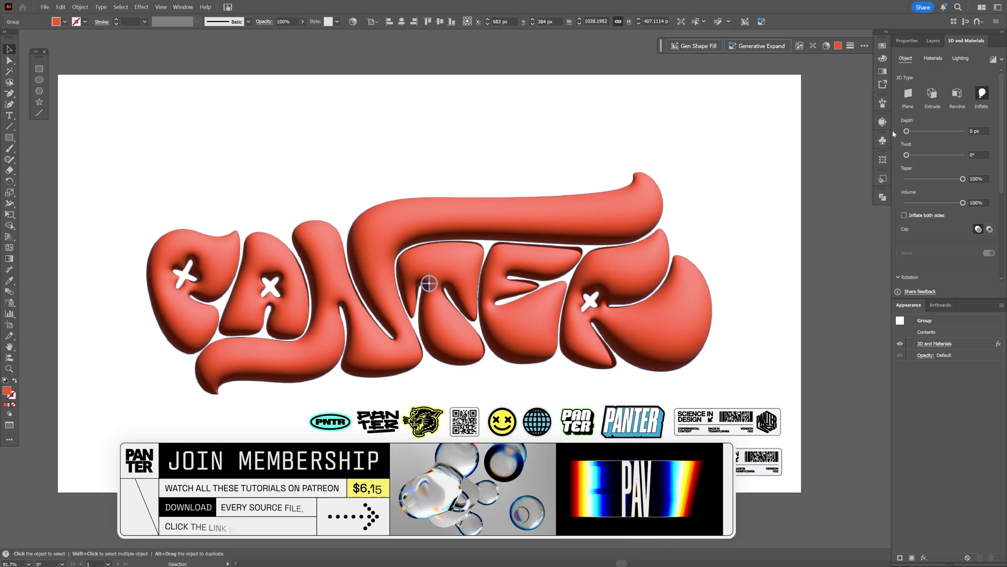
pyautogui.click(905, 216)
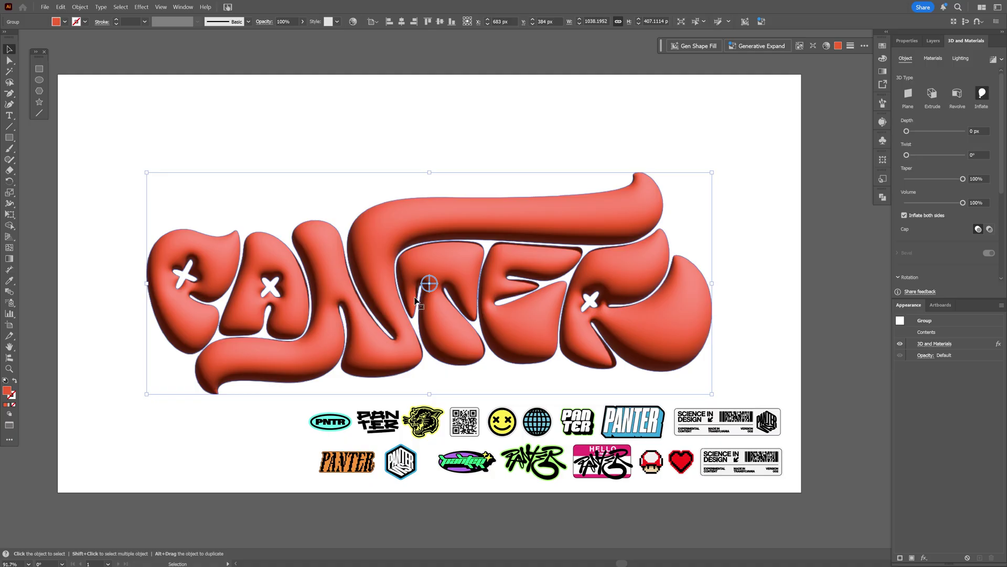
pyautogui.moveTo(436, 285)
pyautogui.mouseDown()
pyautogui.moveTo(438, 294)
pyautogui.moveTo(460, 278)
pyautogui.moveTo(438, 285)
pyautogui.mouseUp()
# Add every sticker artwork below the lettering to the 3D graphics collection, and delete the originals from the artboard
pyautogui.click(341, 425)
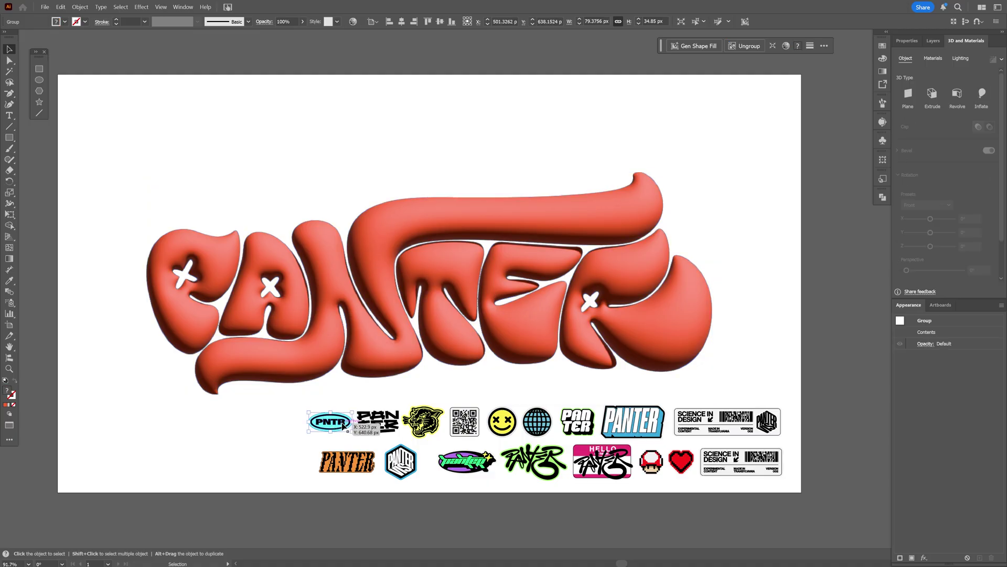
pyautogui.moveTo(342, 426); pyautogui.dragTo(949, 134)
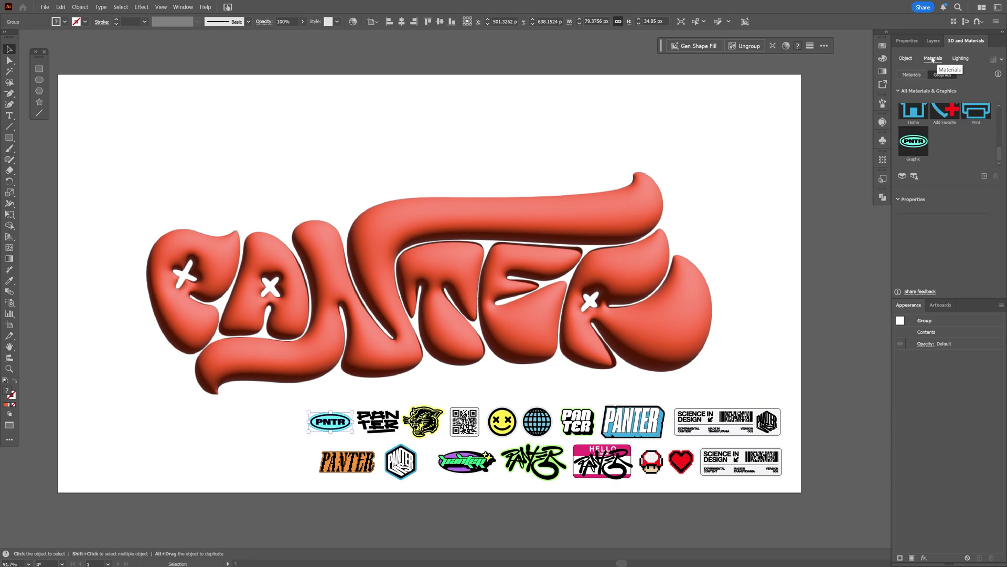
pyautogui.moveTo(378, 422); pyautogui.dragTo(944, 158)
pyautogui.moveTo(423, 423); pyautogui.dragTo(948, 160)
pyautogui.moveTo(460, 425); pyautogui.dragTo(914, 140)
pyautogui.moveTo(502, 421); pyautogui.dragTo(944, 141)
pyautogui.moveTo(534, 429); pyautogui.dragTo(944, 152)
pyautogui.moveTo(577, 422); pyautogui.dragTo(944, 152)
pyautogui.moveTo(633, 423); pyautogui.dragTo(944, 152)
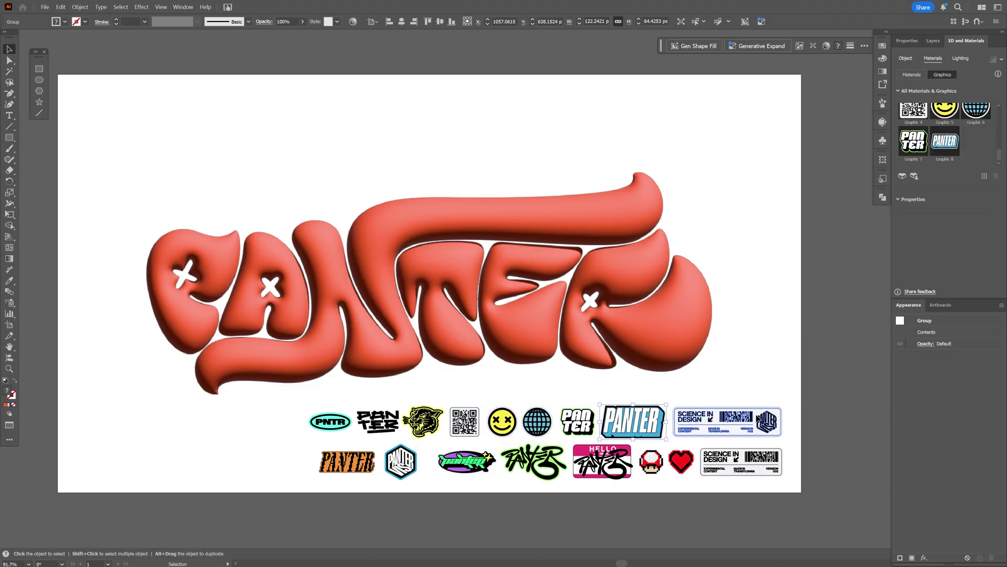
pyautogui.moveTo(721, 423); pyautogui.dragTo(945, 152)
pyautogui.moveTo(347, 461); pyautogui.dragTo(944, 152)
pyautogui.moveTo(401, 461); pyautogui.dragTo(944, 158)
pyautogui.moveTo(466, 462); pyautogui.dragTo(944, 157)
pyautogui.moveTo(534, 461); pyautogui.dragTo(944, 157)
pyautogui.moveTo(602, 462); pyautogui.dragTo(945, 158)
pyautogui.moveTo(651, 462); pyautogui.dragTo(944, 153)
pyautogui.moveTo(736, 462); pyautogui.dragTo(944, 152)
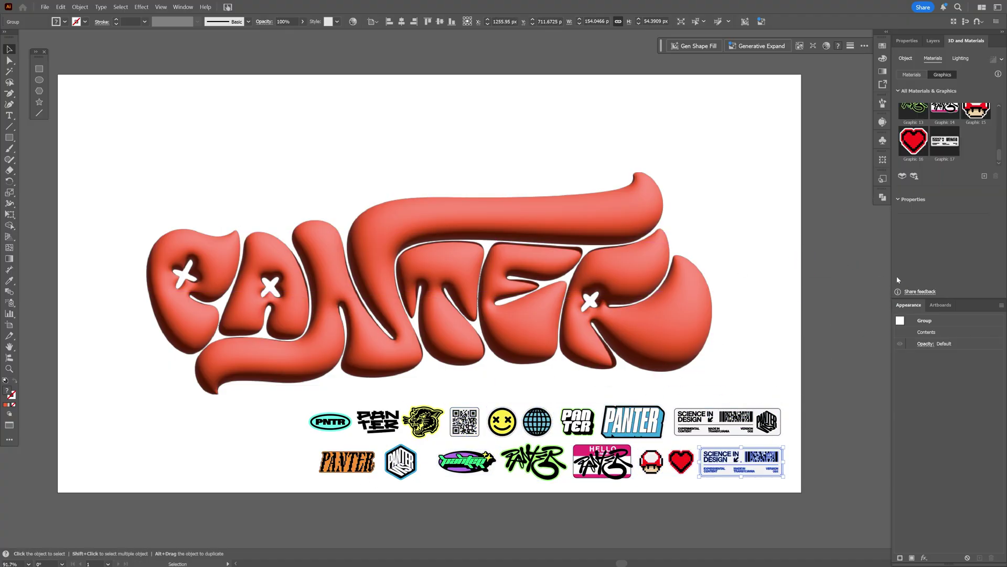
pyautogui.moveTo(806, 411); pyautogui.dragTo(314, 497)
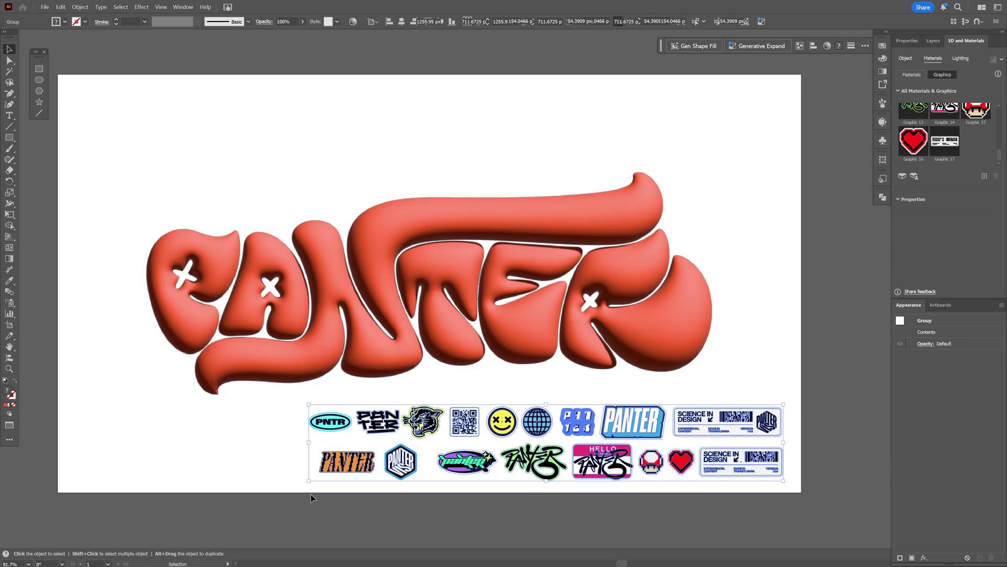
pyautogui.press('Delete')
# Map the pixel mushroom graphic onto the R's lower leg and the green graffiti graphic onto the long upper bar, enlarging both
pyautogui.click(541, 324)
pyautogui.scroll(2, 540, 324)
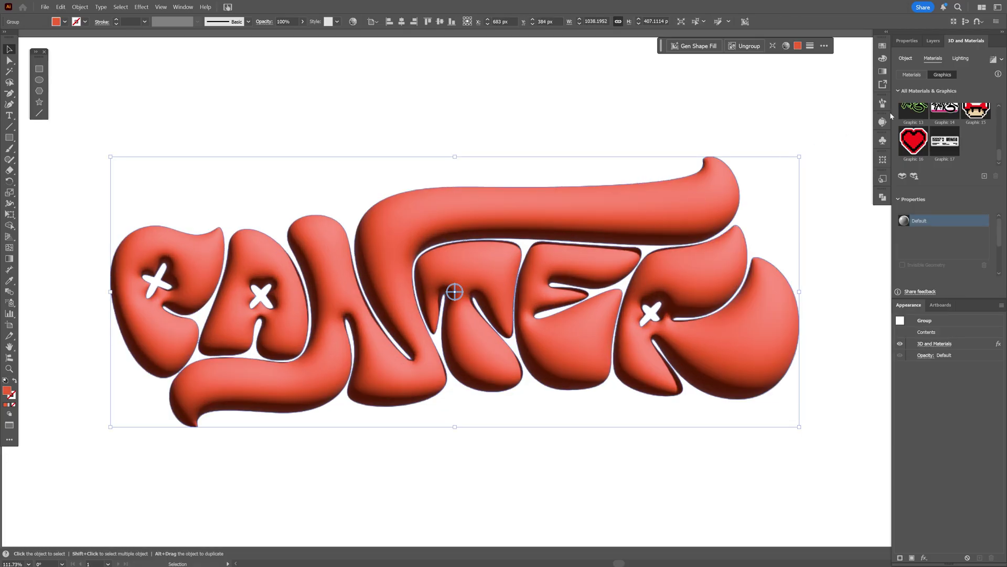
pyautogui.moveTo(1001, 163); pyautogui.dragTo(1001, 157)
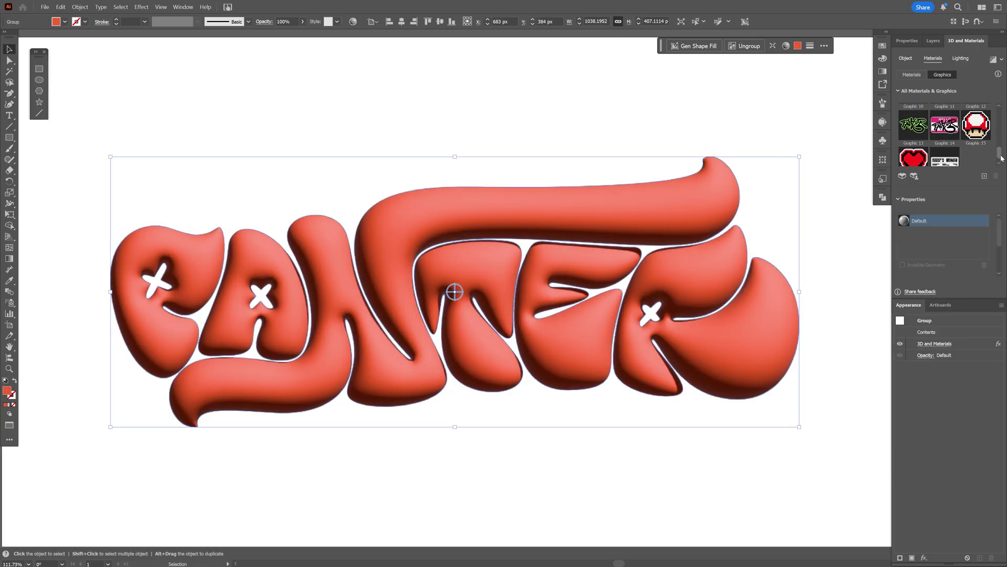
pyautogui.click(455, 292)
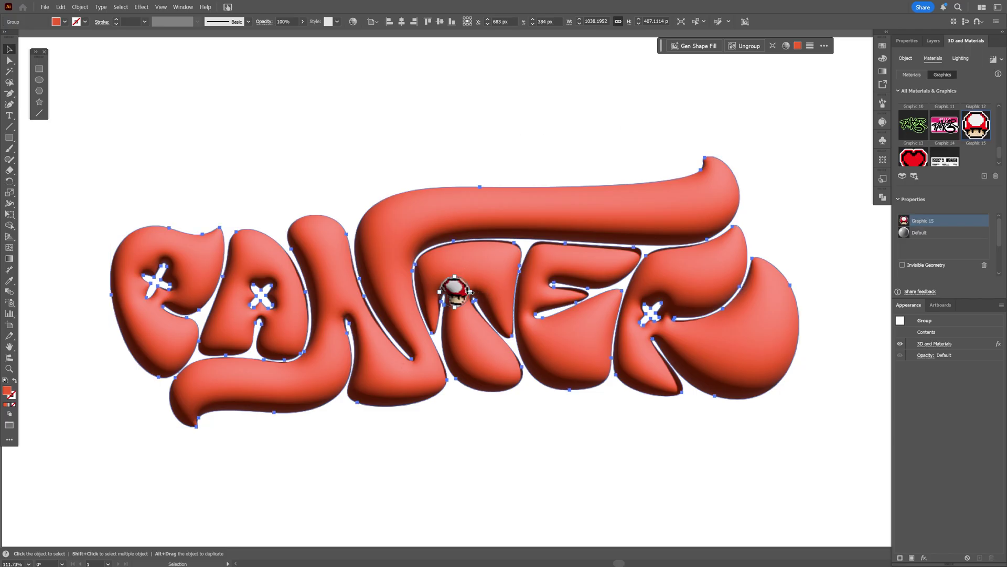
pyautogui.moveTo(471, 291); pyautogui.dragTo(796, 327)
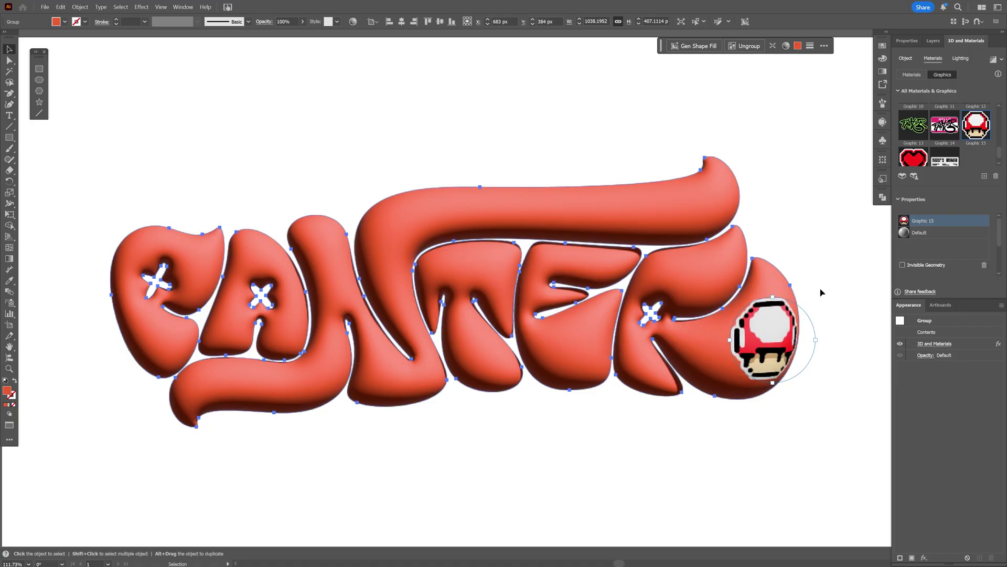
pyautogui.click(921, 135)
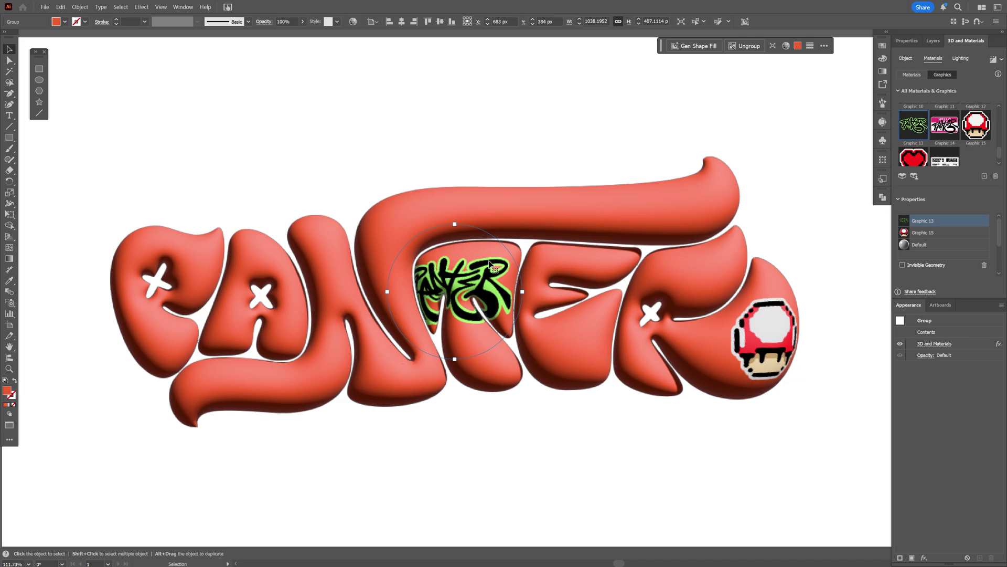
pyautogui.moveTo(489, 263); pyautogui.dragTo(495, 177)
pyautogui.click(950, 135)
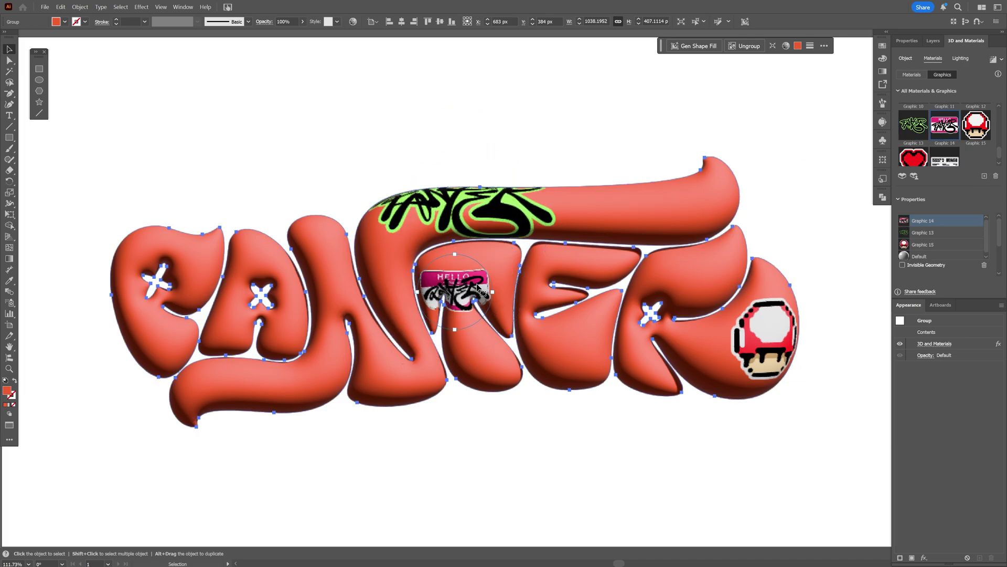
pyautogui.moveTo(480, 287); pyautogui.dragTo(602, 209)
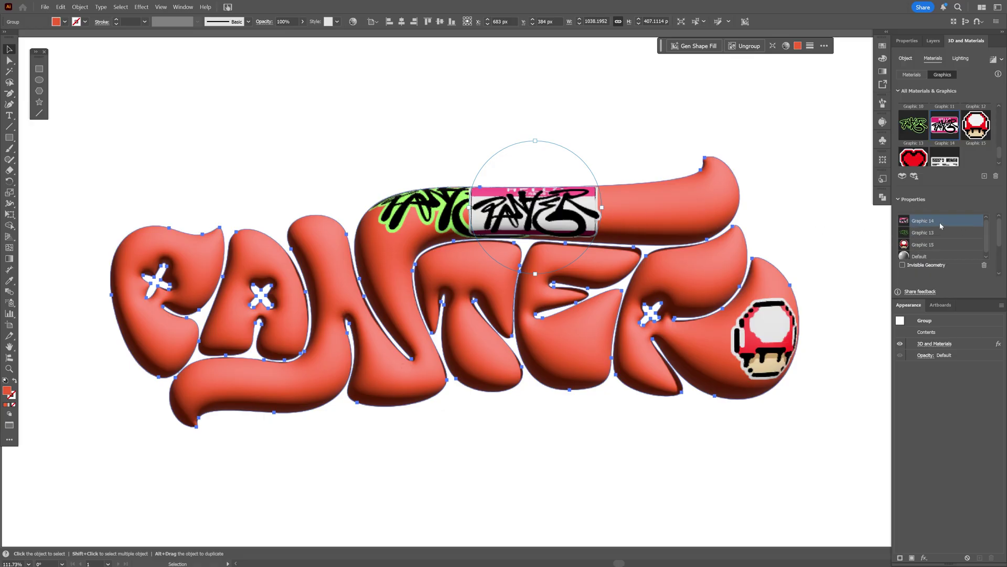
pyautogui.click(984, 266)
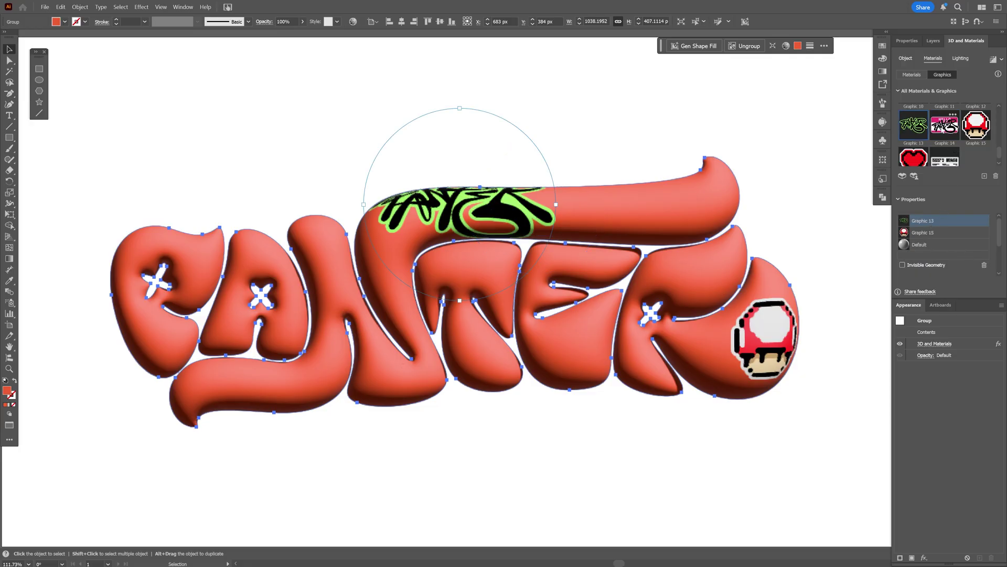
# Add the pink HELLO graphic stacked beneath the green graffiti graphic, and distribute it and the other stickers across the letters
pyautogui.click(942, 129)
pyautogui.moveTo(458, 282); pyautogui.dragTo(591, 205)
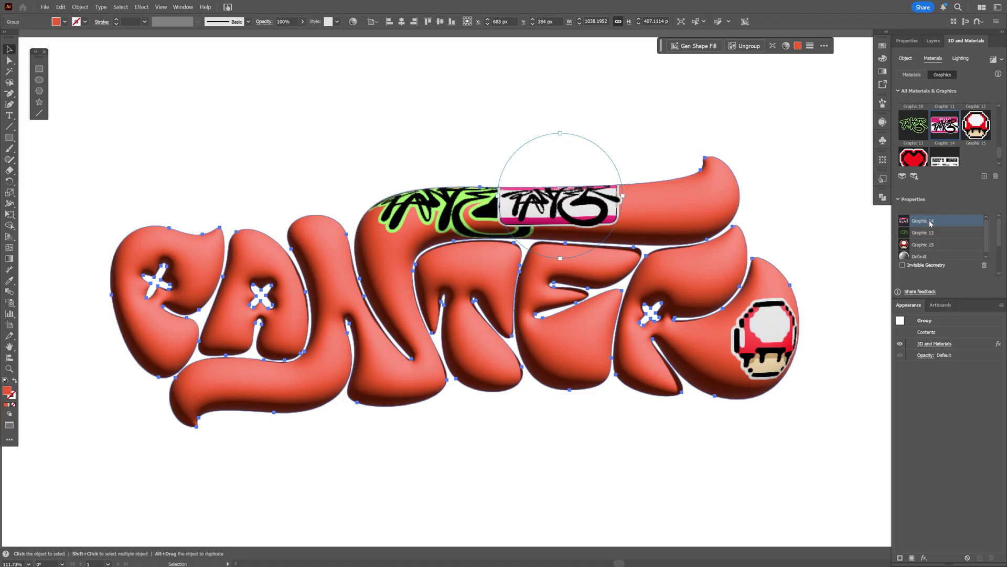
pyautogui.moveTo(936, 232); pyautogui.dragTo(937, 237)
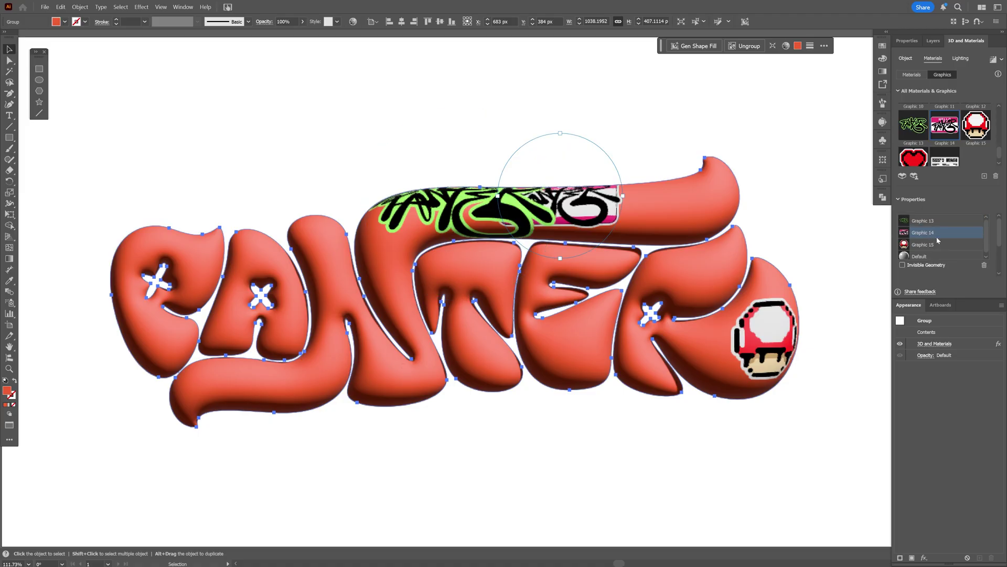
pyautogui.moveTo(530, 220); pyautogui.dragTo(247, 341)
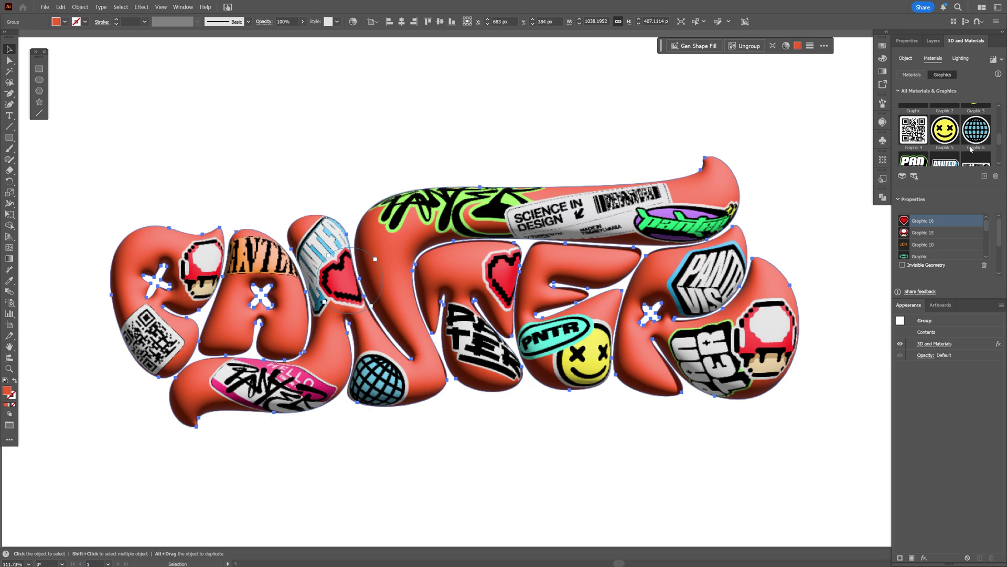
# Rotate the lettering 180° about the Y axis and cover its back side with the sticker graphics
pyautogui.click(906, 58)
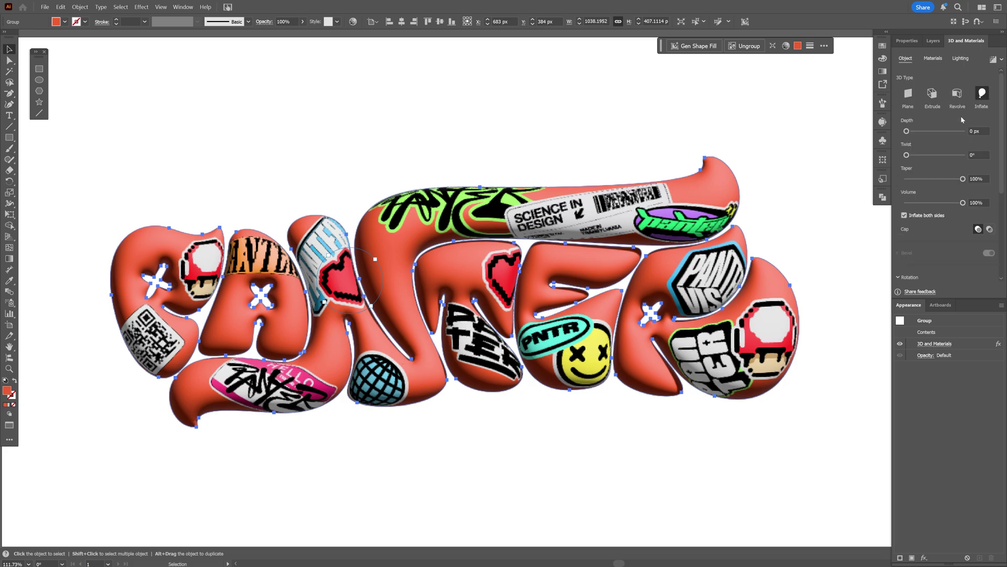
pyautogui.scroll(-3, 986, 194)
pyautogui.scroll(-2, 992, 198)
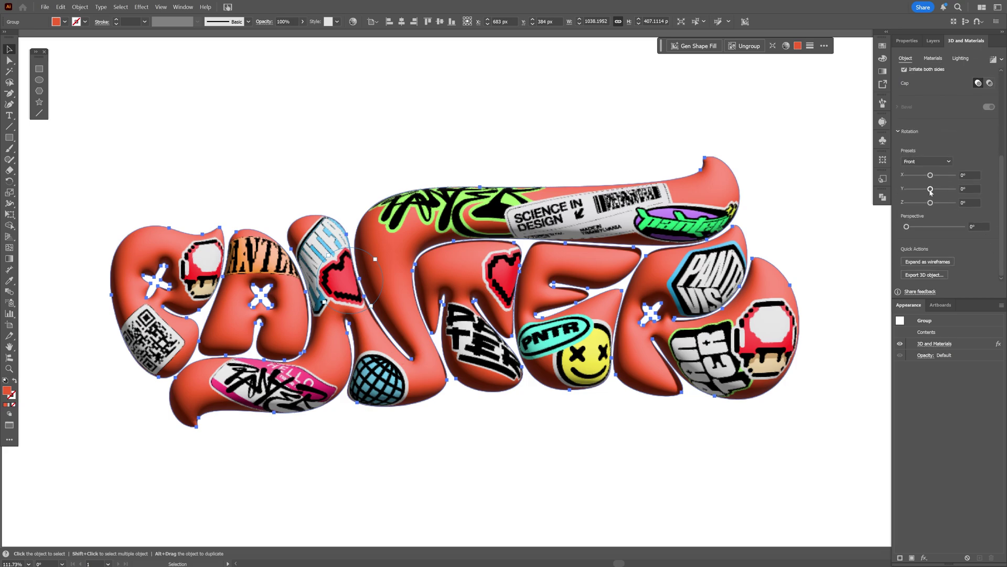
pyautogui.moveTo(931, 191); pyautogui.dragTo(960, 190)
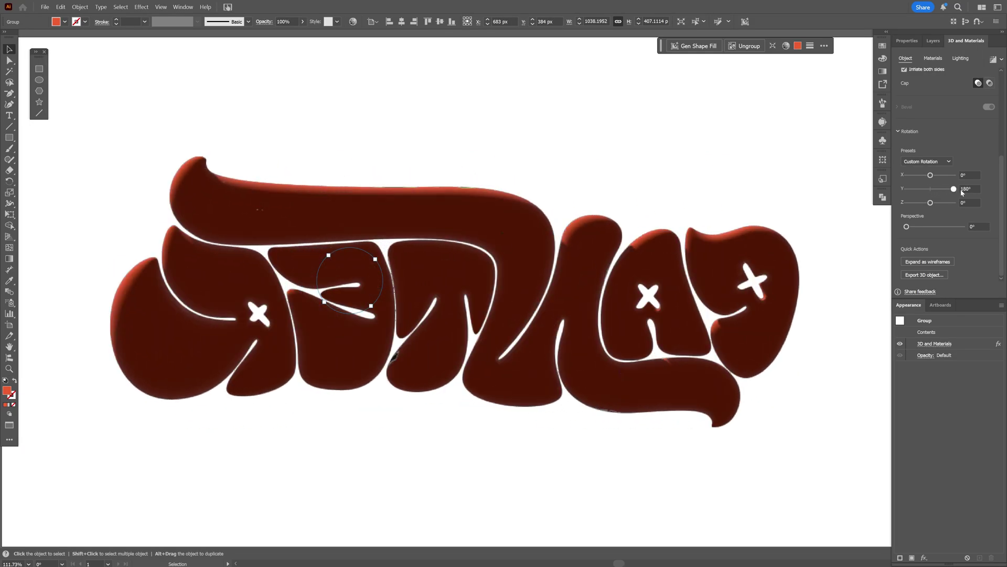
pyautogui.click(933, 59)
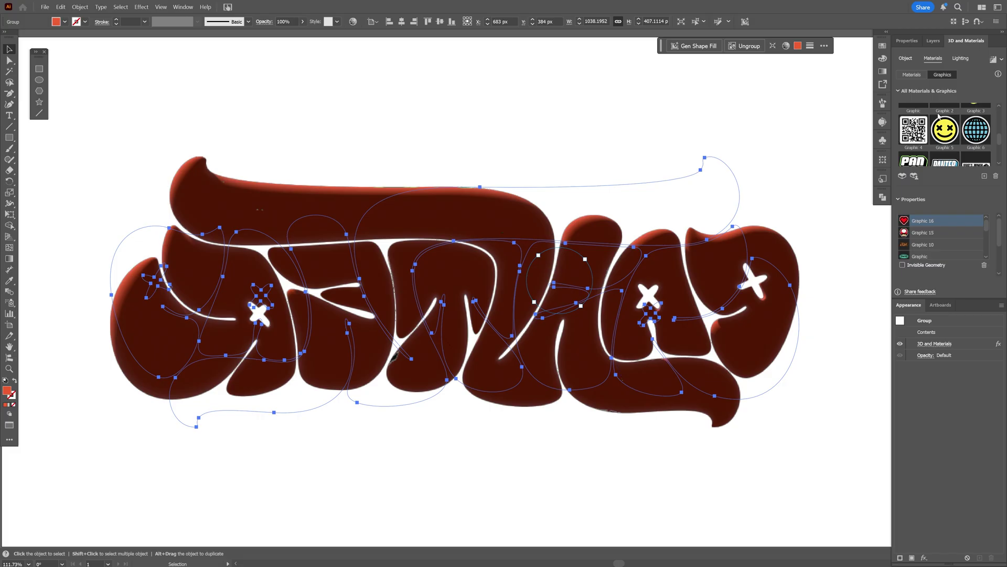
pyautogui.moveTo(474, 292); pyautogui.dragTo(493, 290)
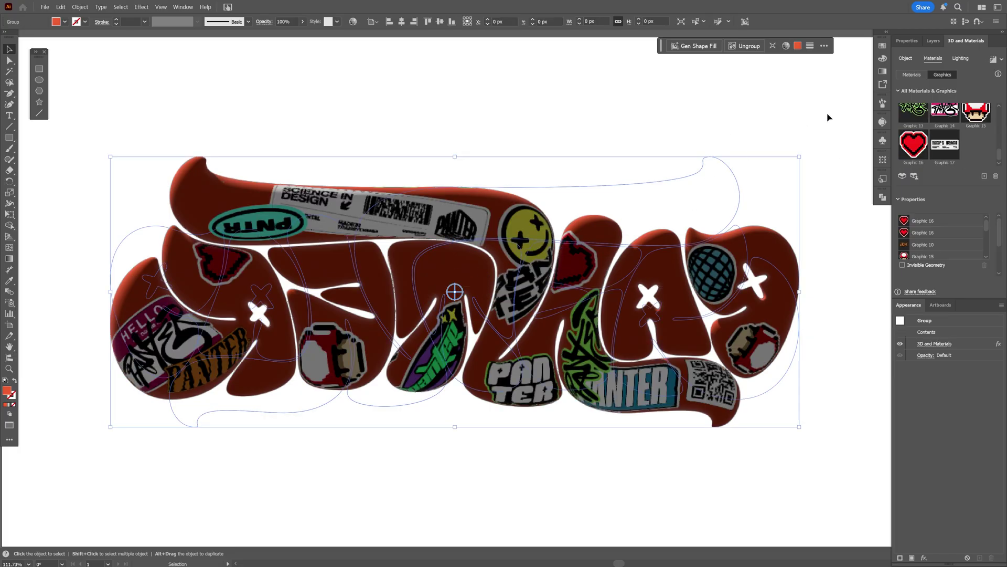
# Set the lettering's Y rotation to 0° to face the front
pyautogui.click(906, 59)
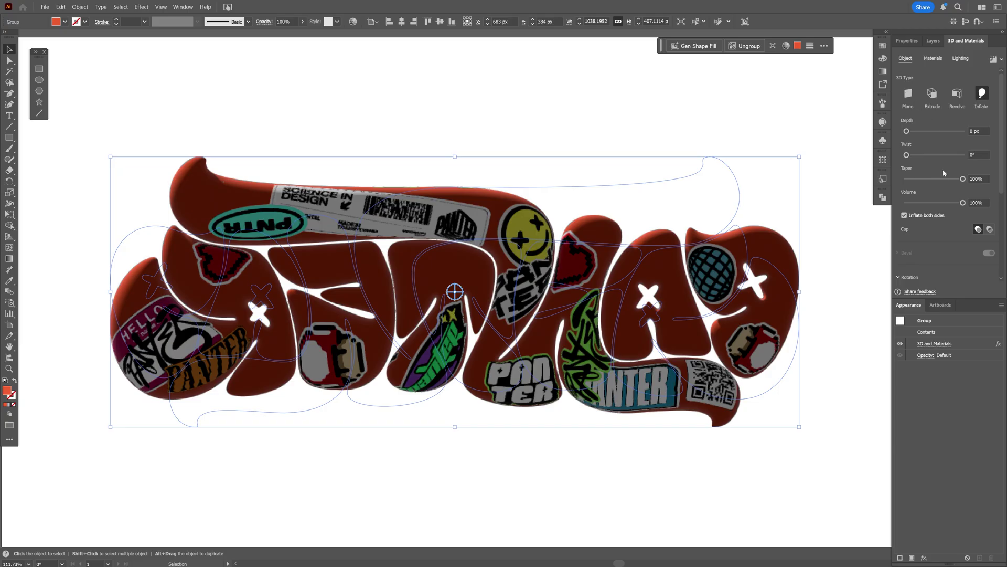
pyautogui.scroll(-3, 947, 180)
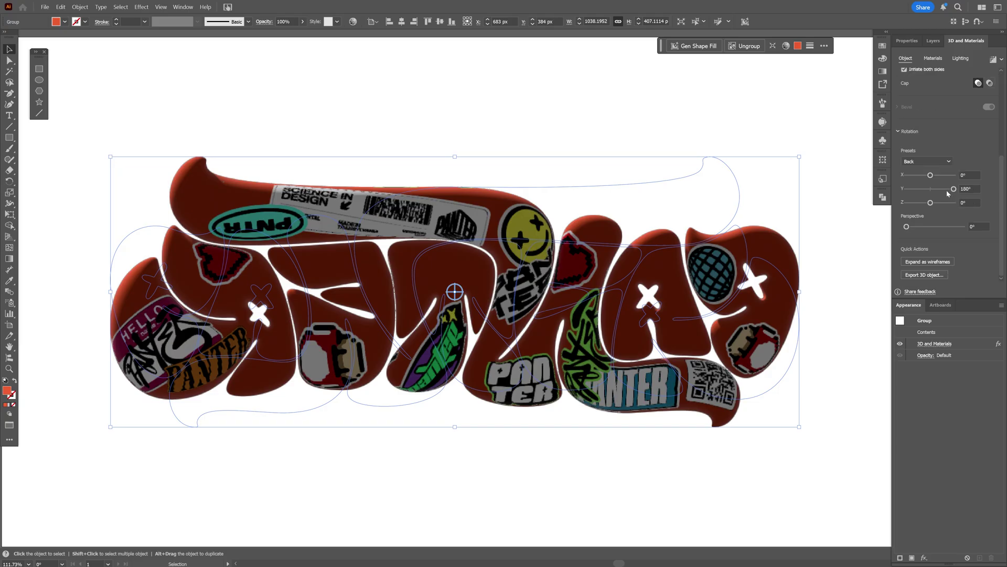
pyautogui.click(977, 188)
pyautogui.write('0')
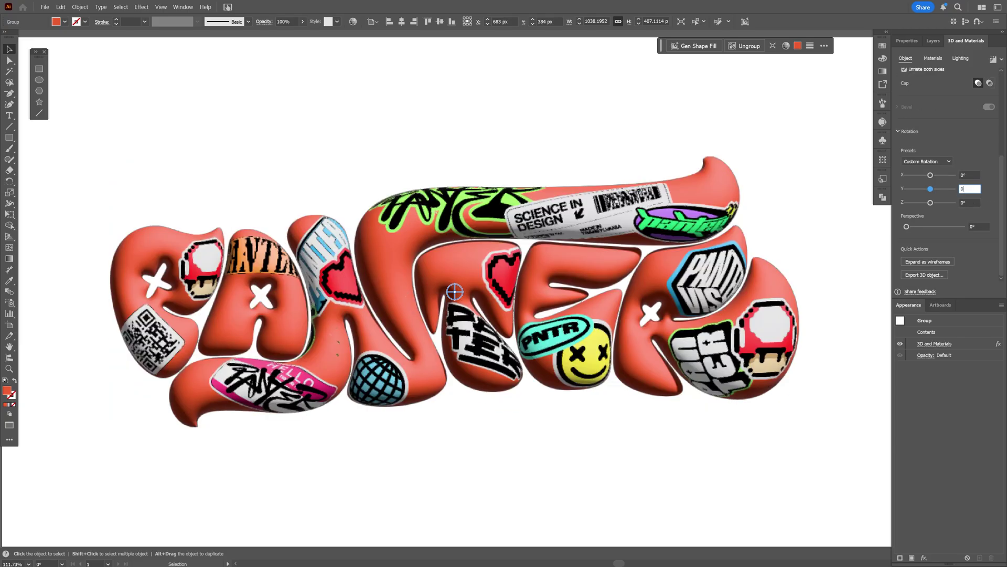
# Set the material's roughness to 0.23 and metallic to 0.27, and render the lettering with ray tracing
pyautogui.click(934, 59)
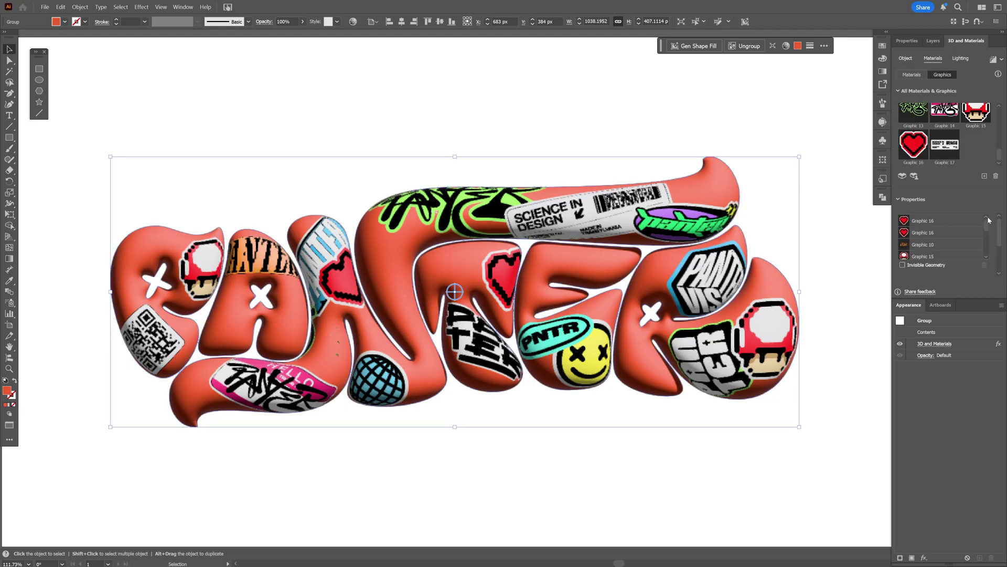
pyautogui.moveTo(1000, 242); pyautogui.dragTo(999, 278)
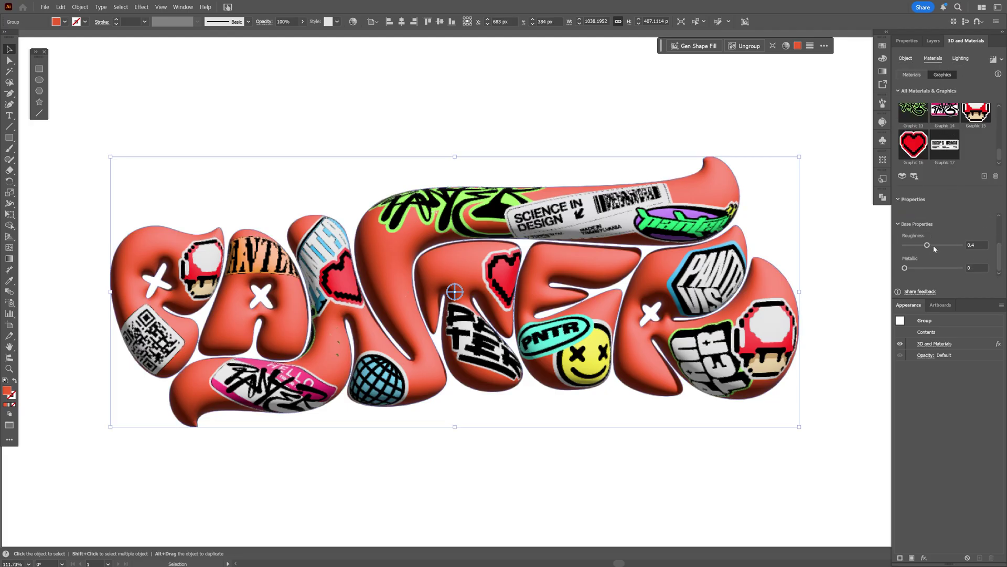
pyautogui.moveTo(914, 270); pyautogui.dragTo(918, 248)
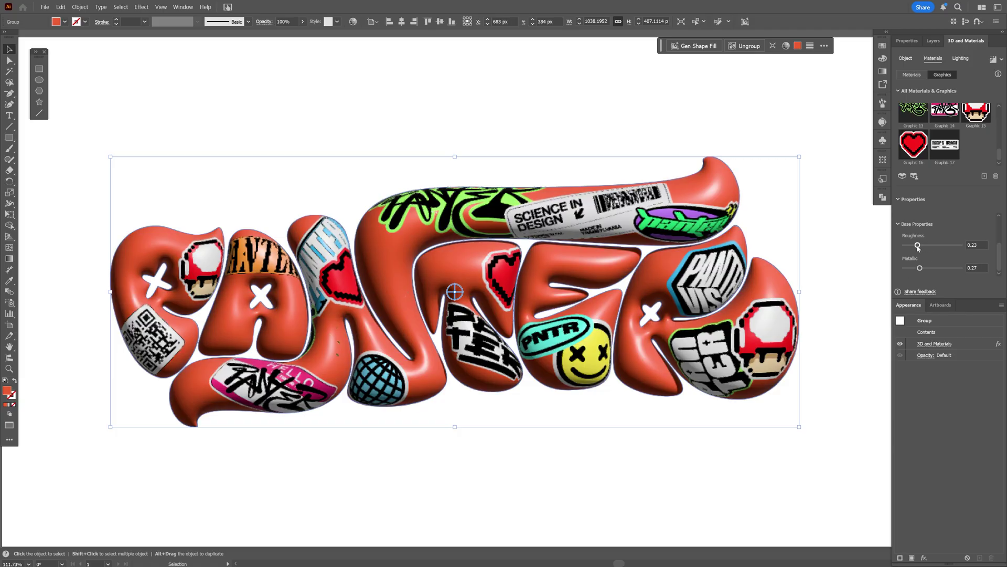
pyautogui.click(993, 60)
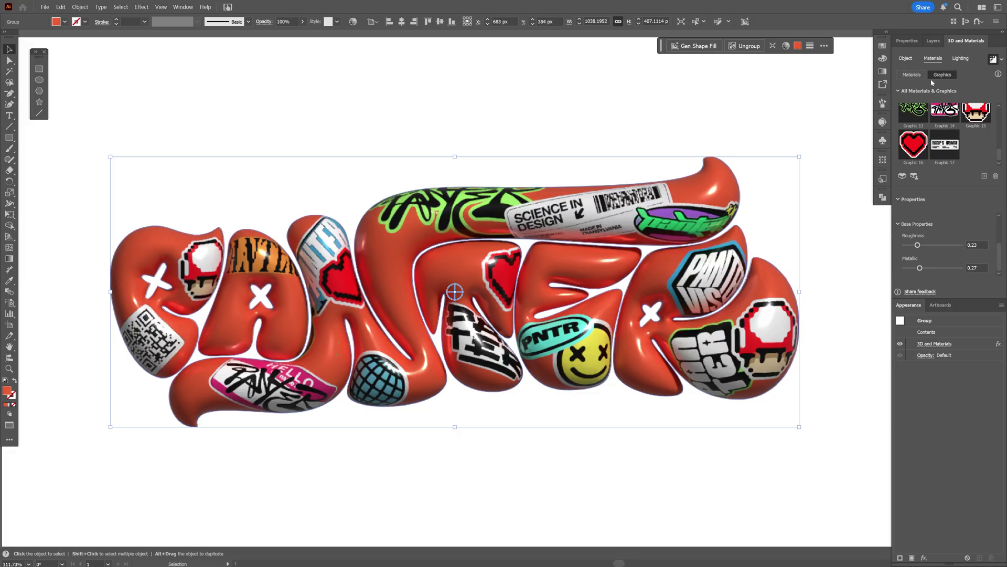
# Generate a single export asset from the selected lettering and export it in GLTF format
pyautogui.click(885, 86)
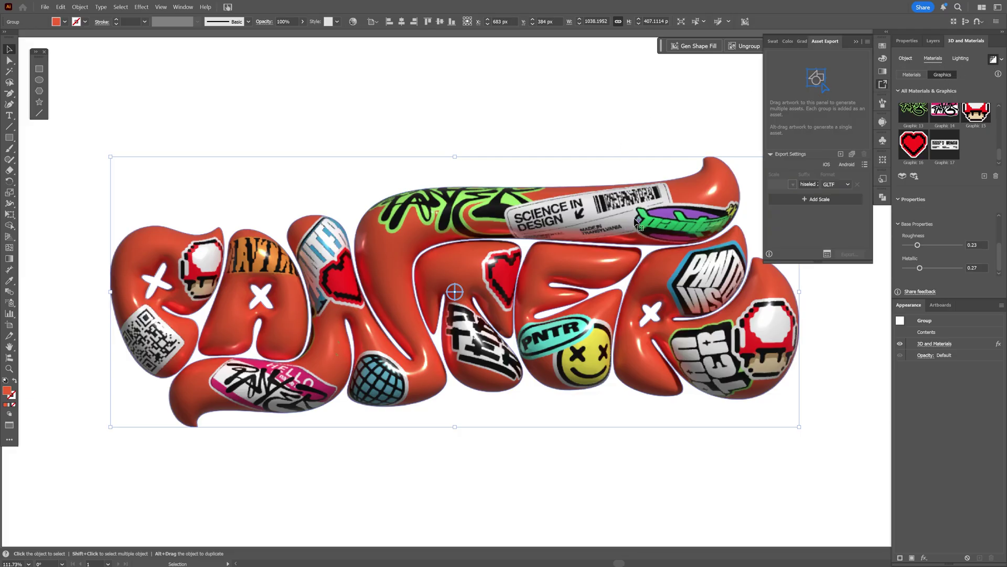
pyautogui.click(841, 155)
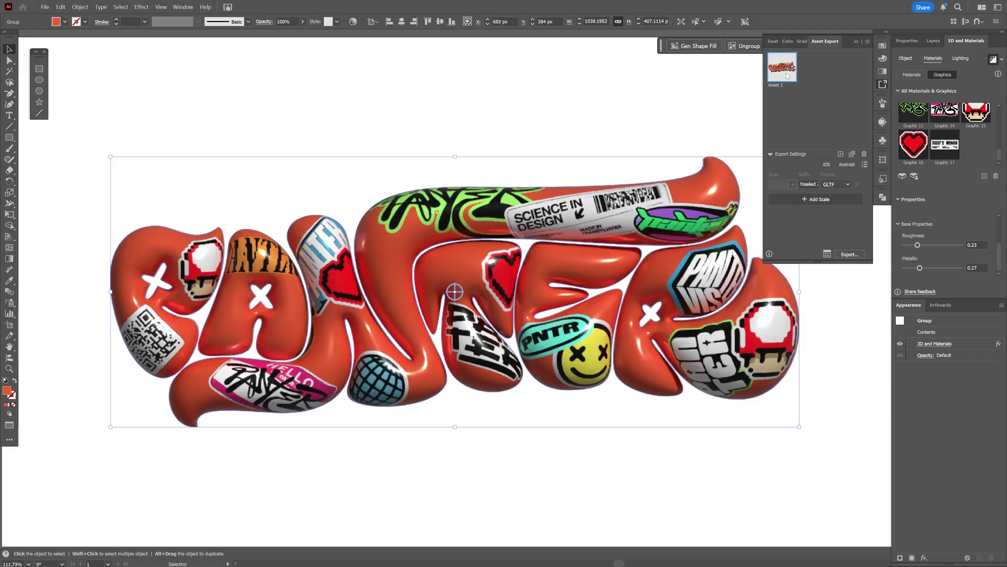
pyautogui.click(838, 184)
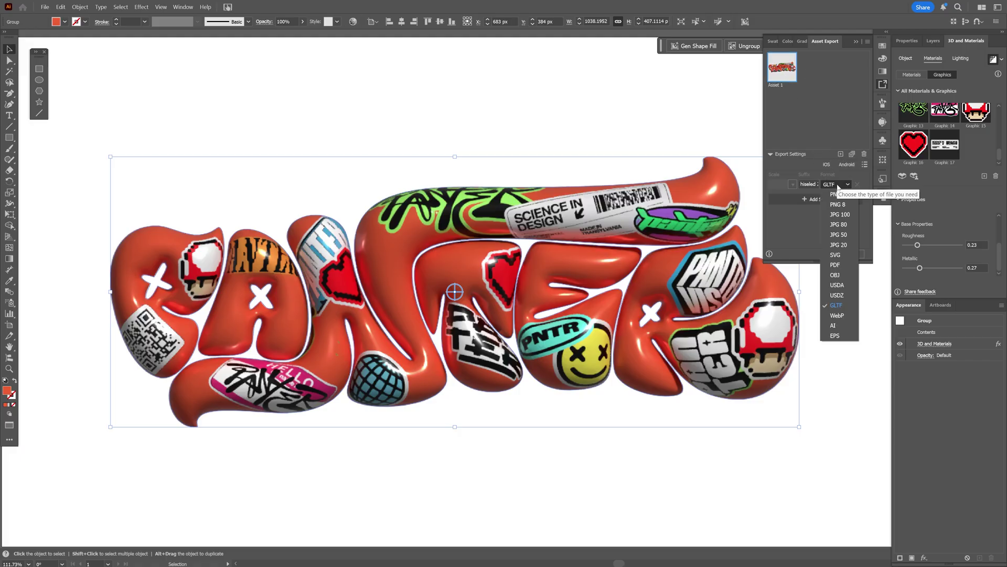
pyautogui.click(845, 307)
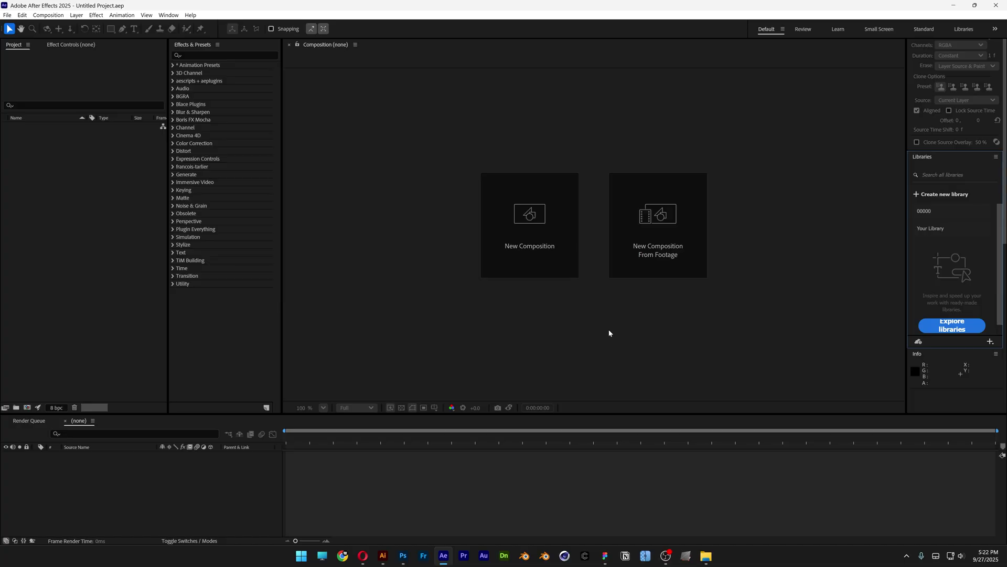
# Switch to After Effects and create a 7-second composition with the HD 1920x1080, 29.97 fps preset
pyautogui.click(564, 257)
pyautogui.click(498, 205)
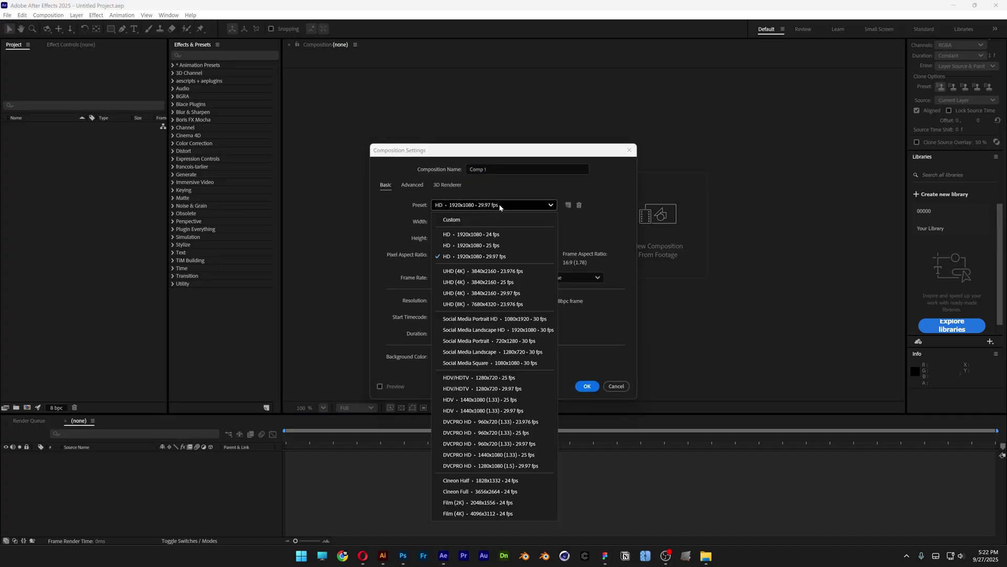
pyautogui.click(501, 257)
pyautogui.click(452, 333)
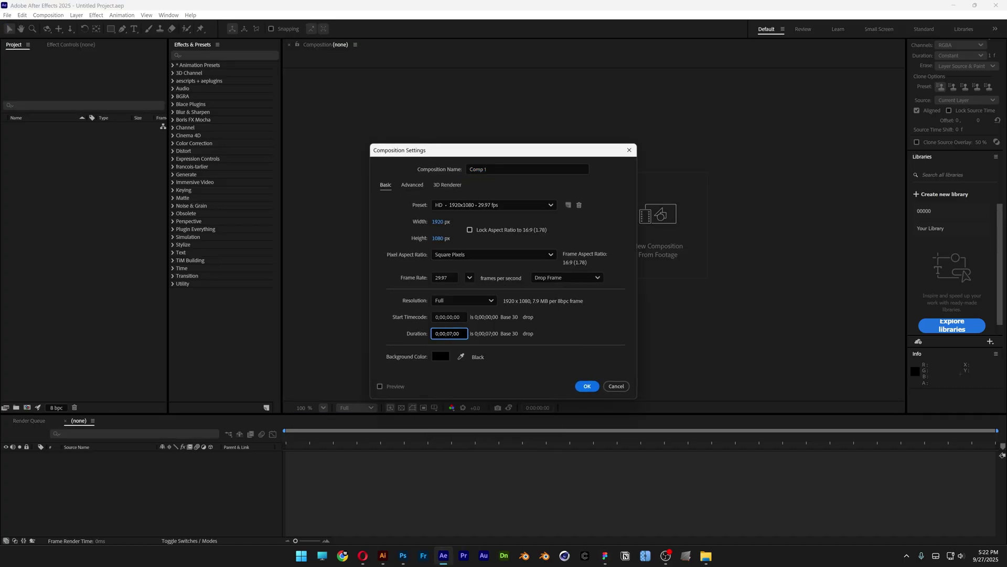
pyautogui.press('Return')
# Add the exported Asset 1hiseled 2.gltf model to the composition and set its scale to 749%
pyautogui.moveTo(859, 98); pyautogui.dragTo(151, 475)
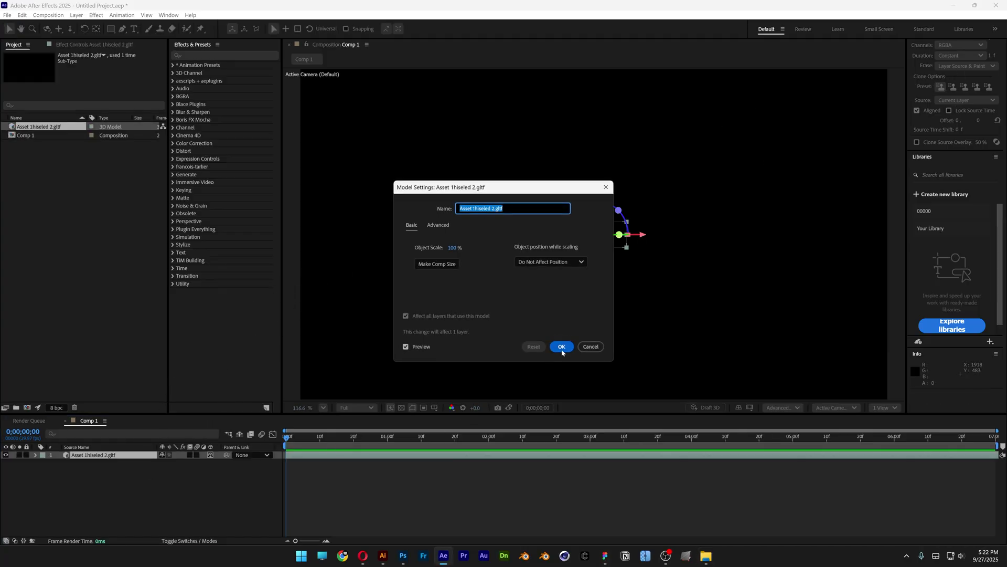
pyautogui.click(561, 347)
pyautogui.press('s')
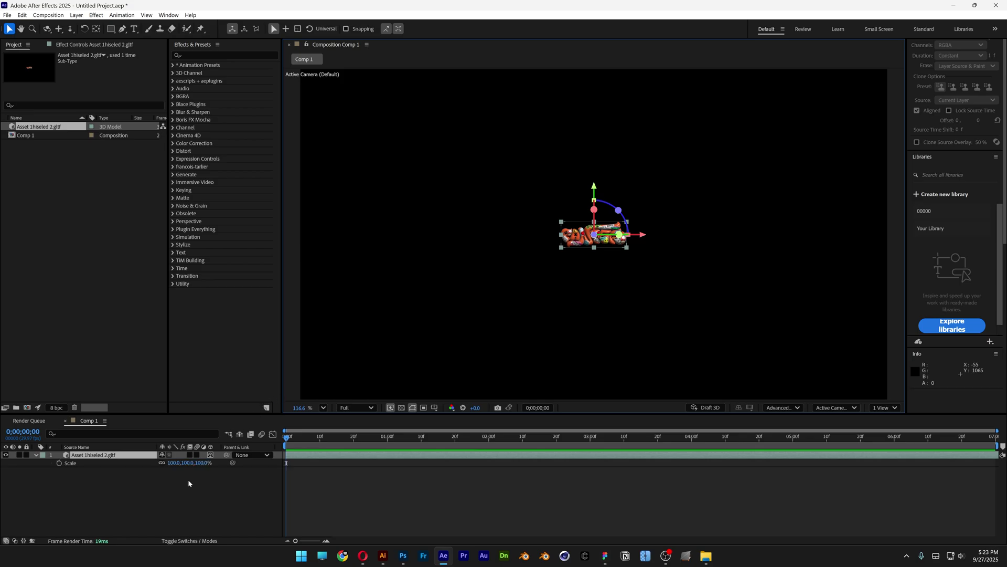
pyautogui.moveTo(172, 463); pyautogui.dragTo(472, 479)
pyautogui.click(528, 480)
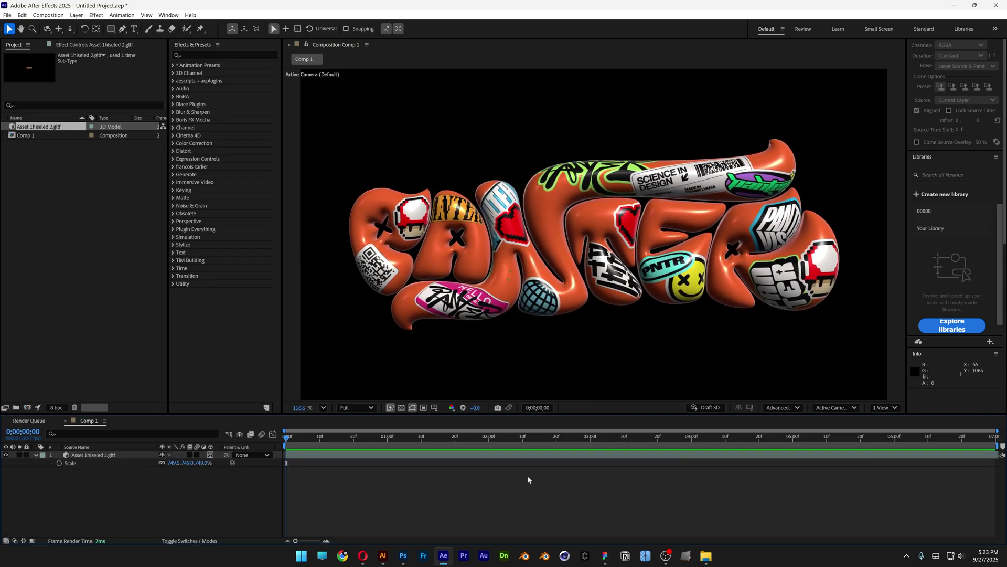
# Keyframe the model's Y rotation at 0° on the first frame and one full revolution at 0;00;06;21
pyautogui.doubleClick(36, 456)
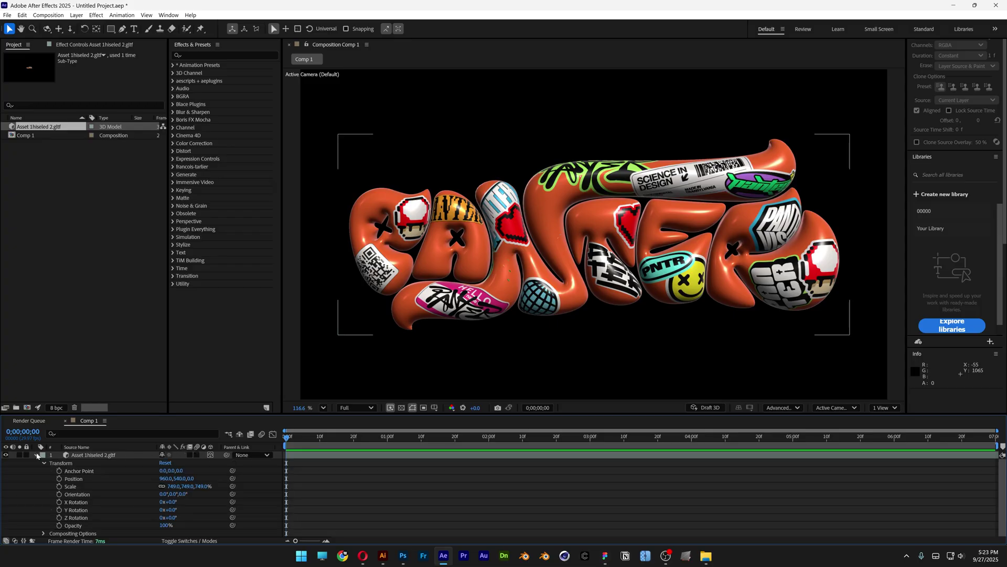
pyautogui.click(79, 512)
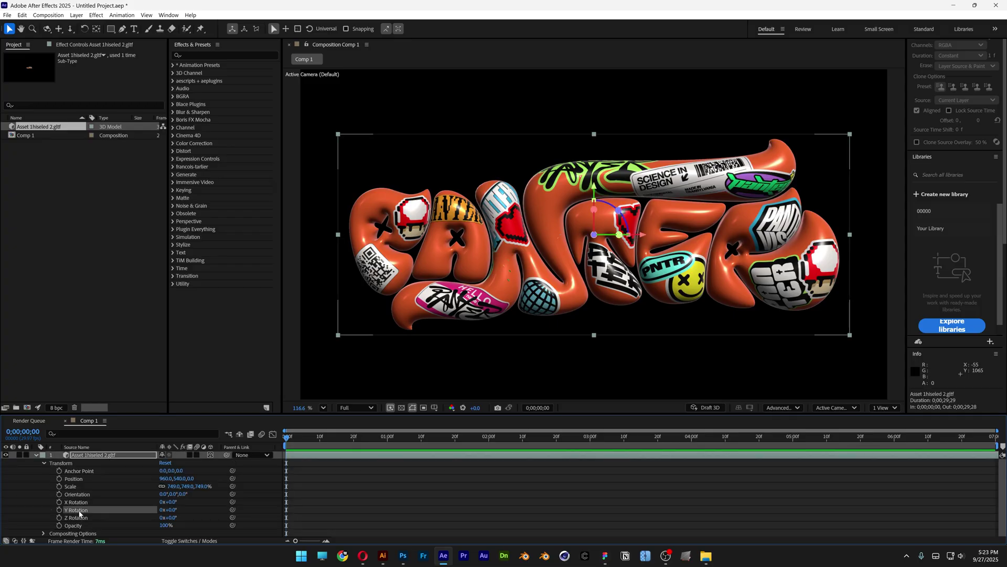
pyautogui.click(59, 510)
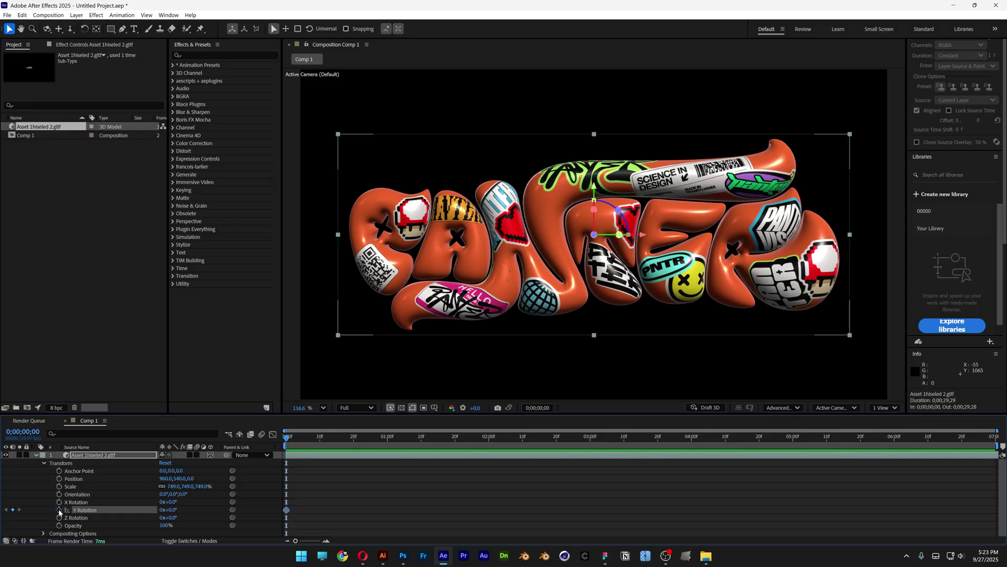
pyautogui.click(965, 439)
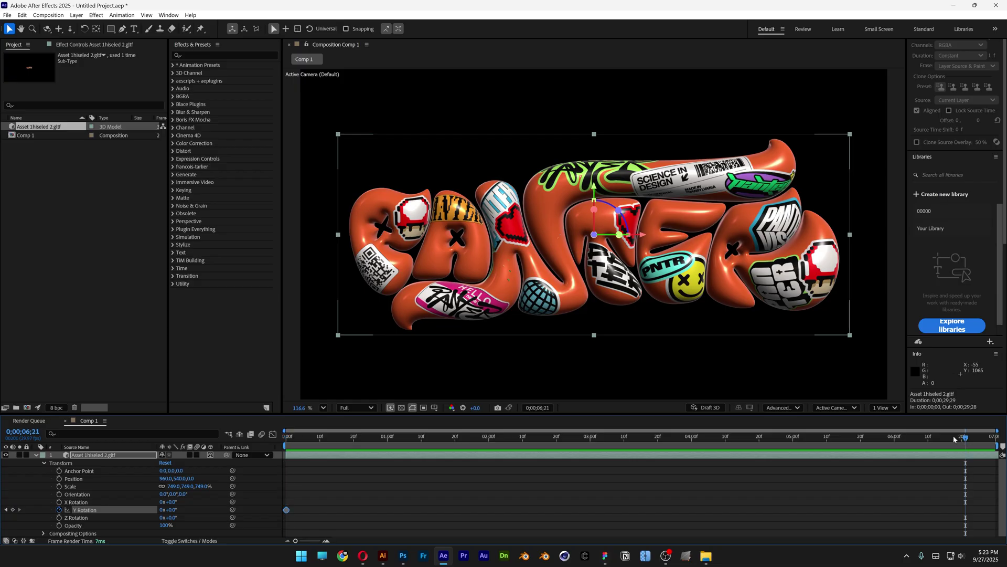
pyautogui.click(161, 510)
pyautogui.write('1')
pyautogui.press('Return')
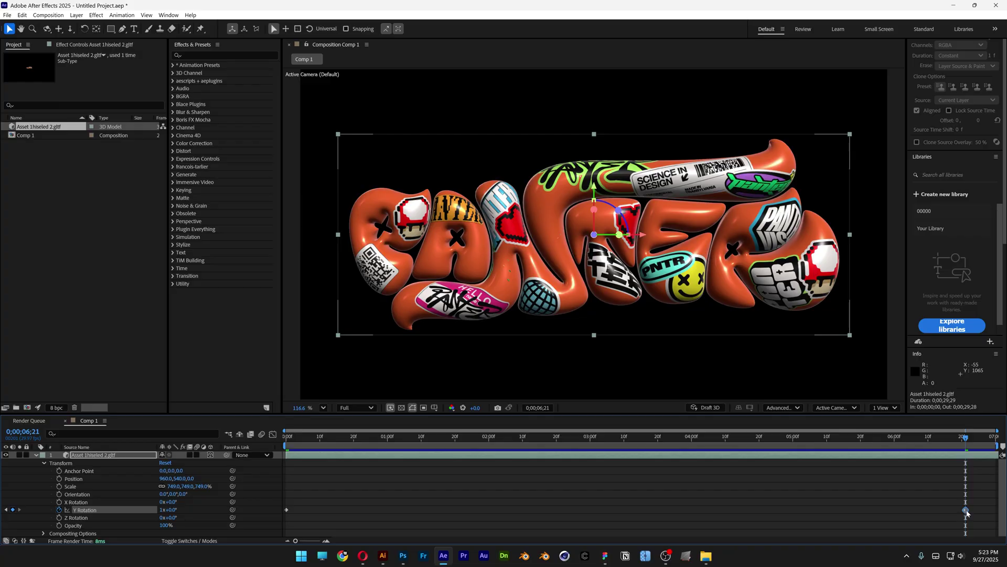
# Move the second Y rotation keyframe to the end of the composition and preview the spinning lettering
pyautogui.moveTo(966, 511); pyautogui.dragTo(995, 512)
pyautogui.press('space')
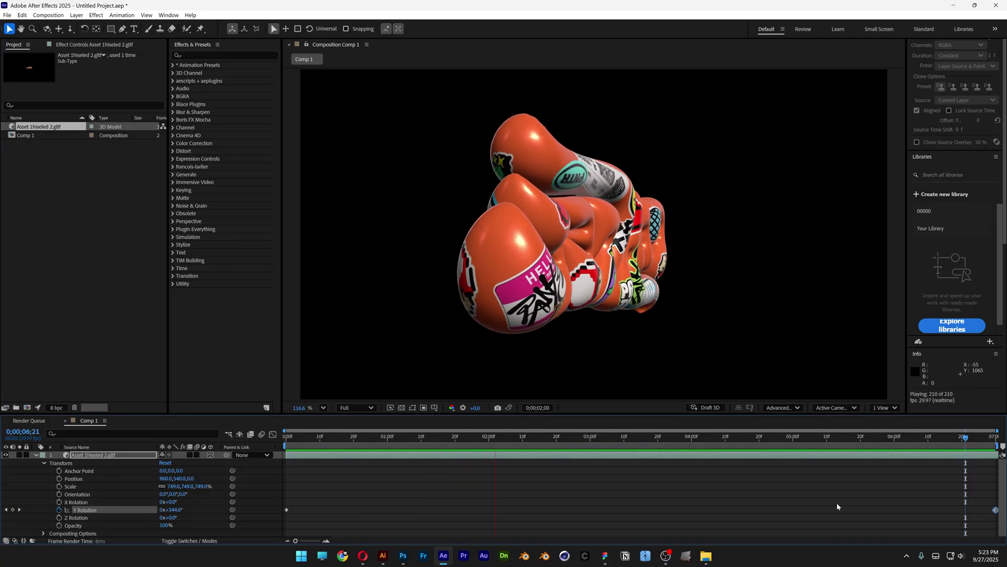
pyautogui.press('space')
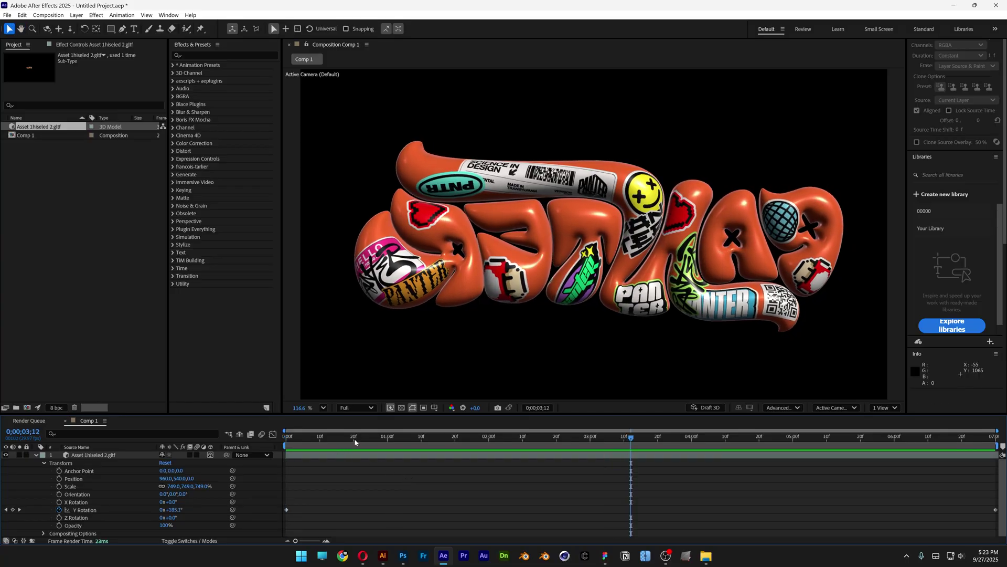
pyautogui.press('Home')
# Add an environment light that casts shadows, and set its rotation to X -5° and Y 69°
pyautogui.rightClick(105, 450)
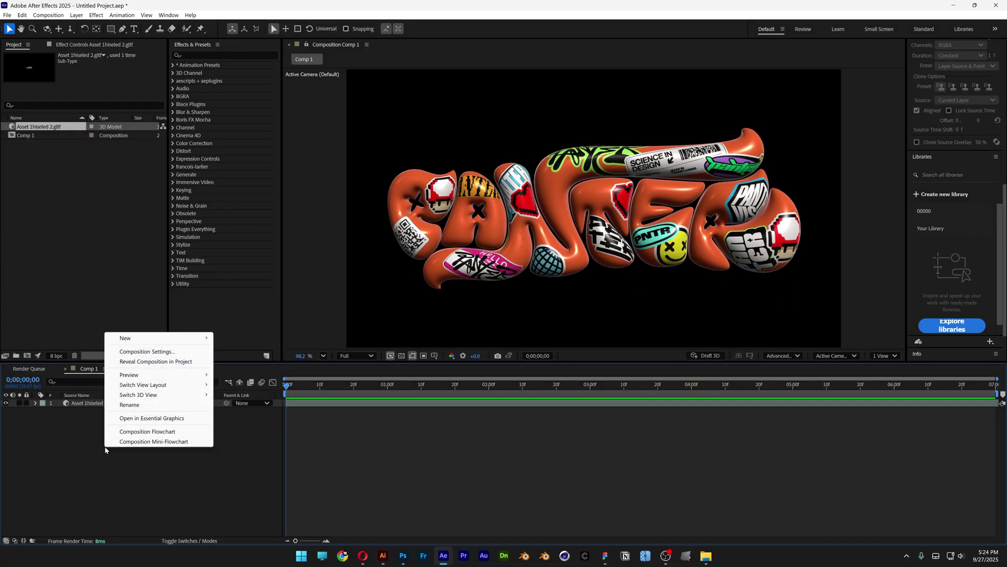
pyautogui.moveTo(202, 338)
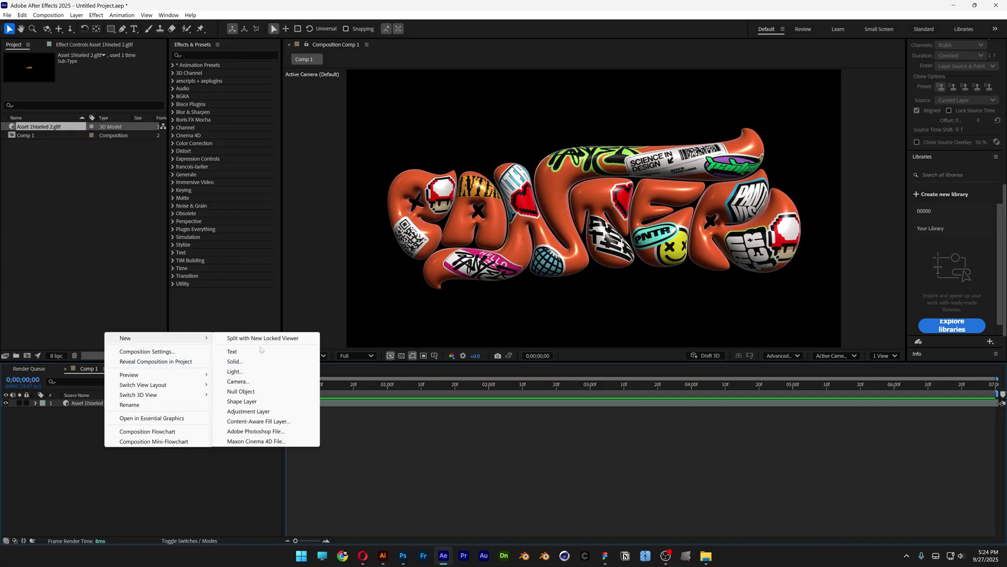
pyautogui.click(244, 375)
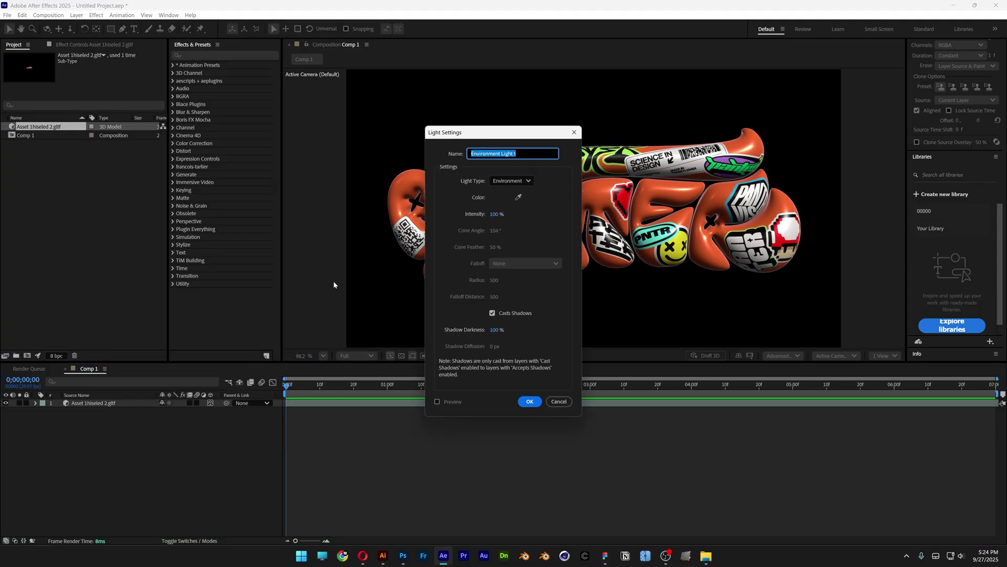
pyautogui.click(515, 184)
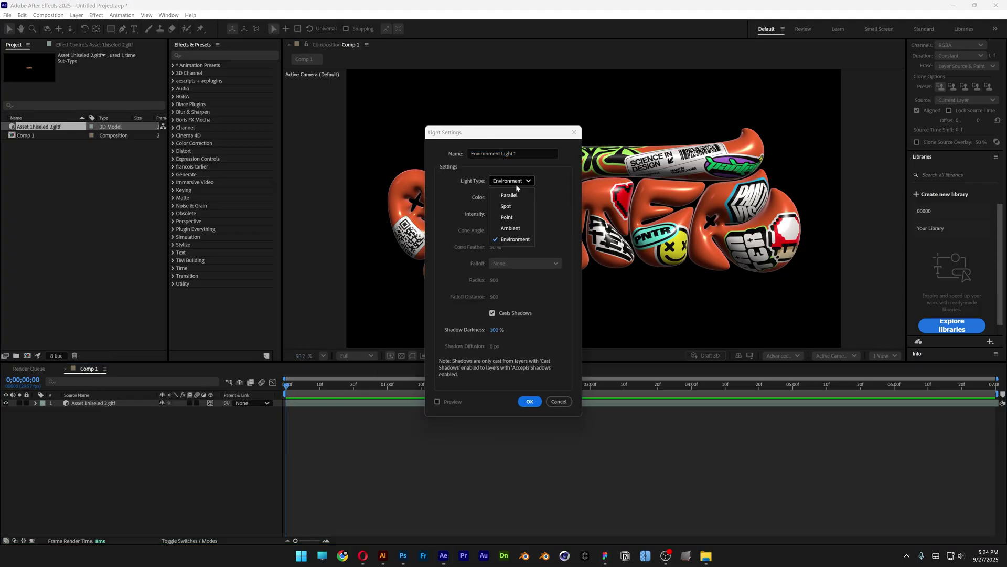
pyautogui.click(511, 239)
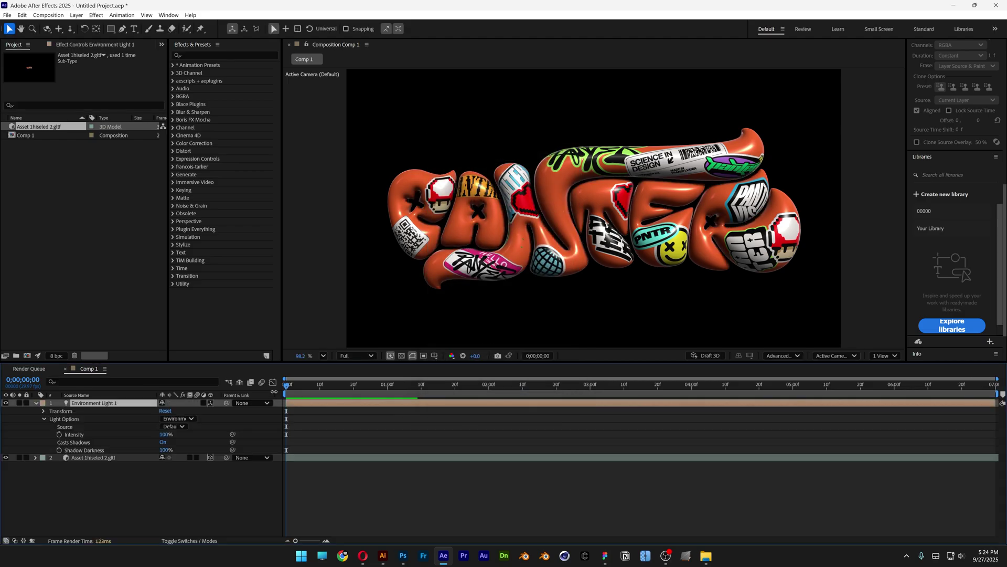
pyautogui.click(43, 412)
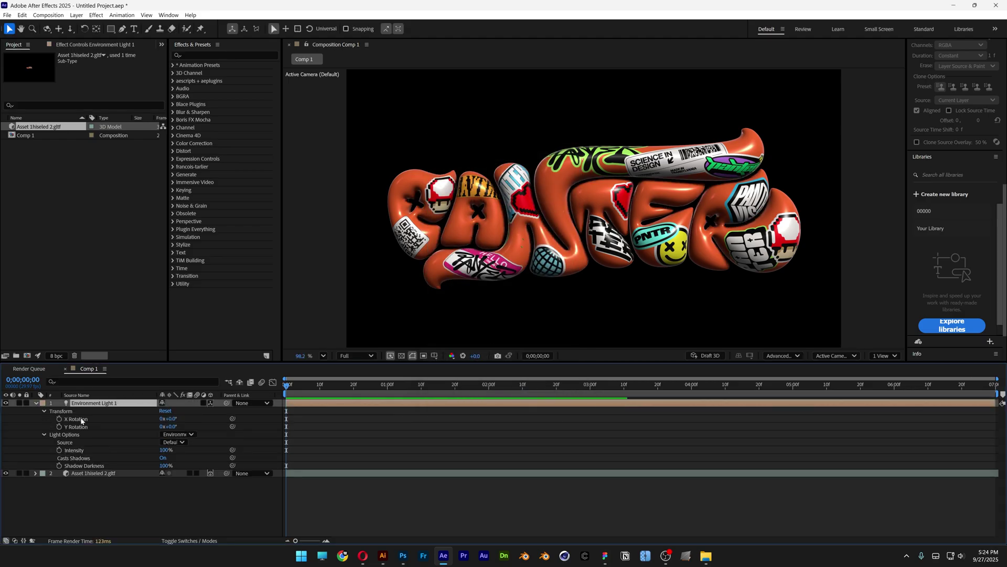
pyautogui.moveTo(174, 419); pyautogui.dragTo(204, 426)
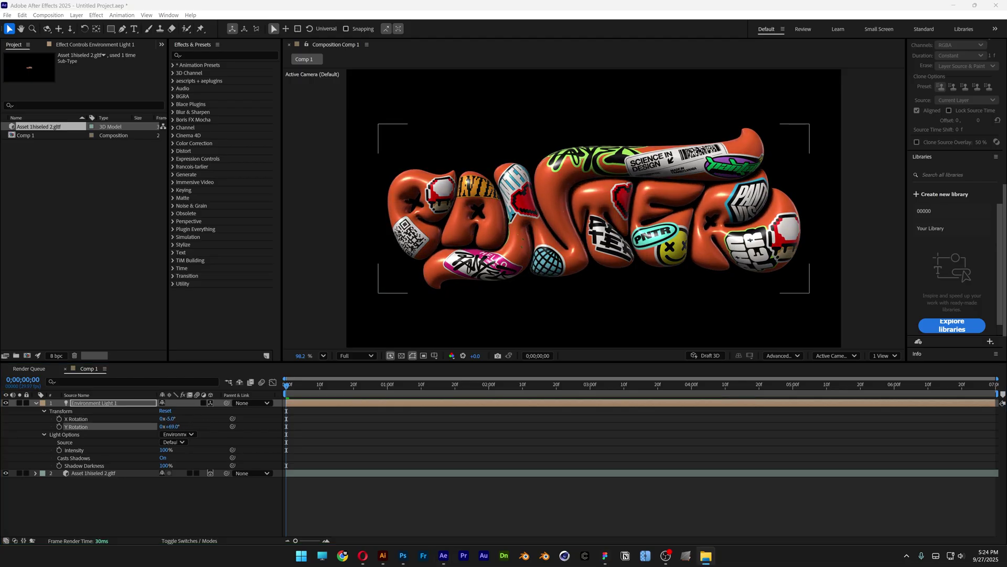
# Add studio_small_09_4k.exr to the composition as a hidden layer and use it as the environment light's source
pyautogui.moveTo(416, 288); pyautogui.dragTo(166, 489)
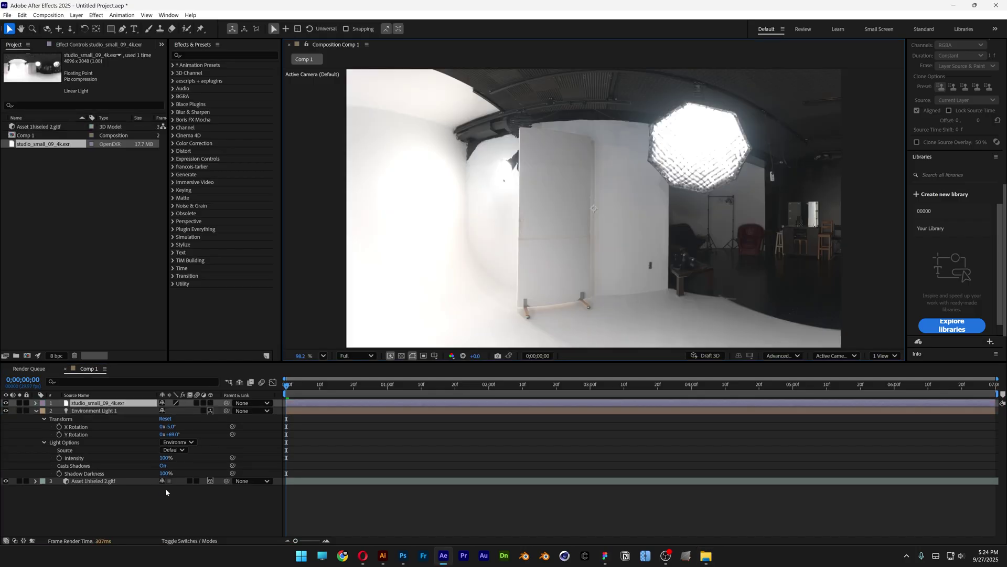
pyautogui.click(7, 403)
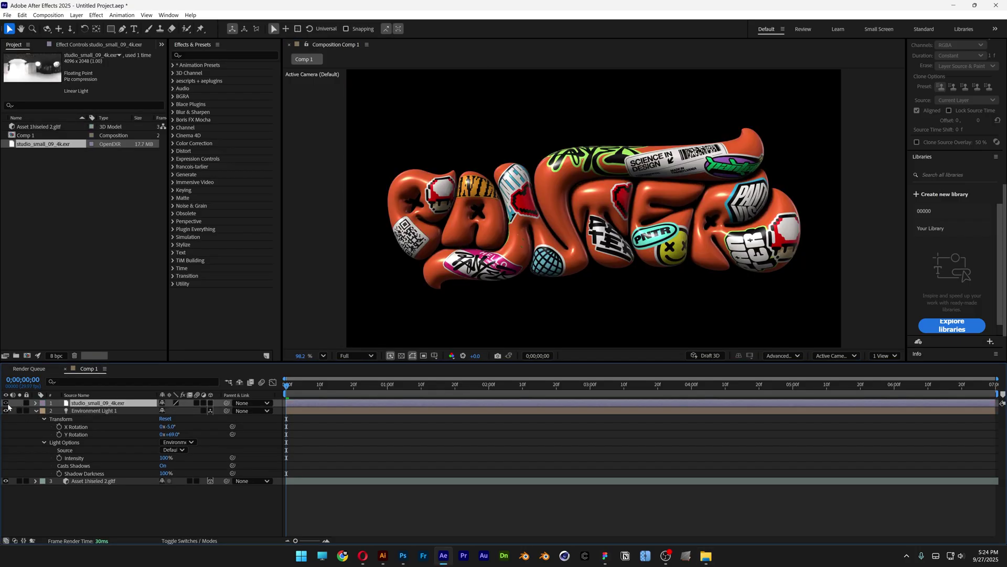
pyautogui.click(174, 450)
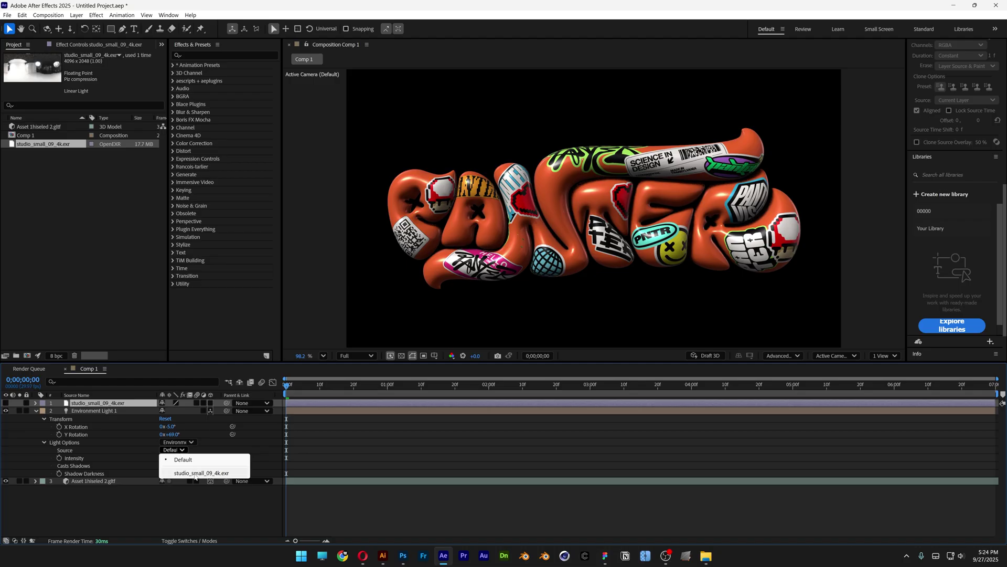
pyautogui.click(194, 475)
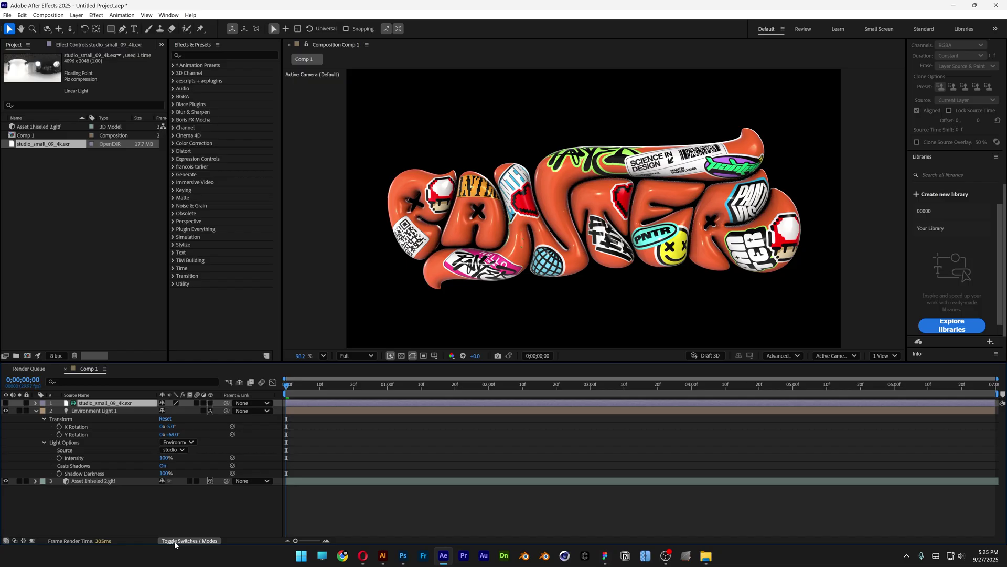
# Set the environment light's rotation to X -25° and Y 121°, and preview the animation
pyautogui.moveTo(168, 435); pyautogui.dragTo(196, 434)
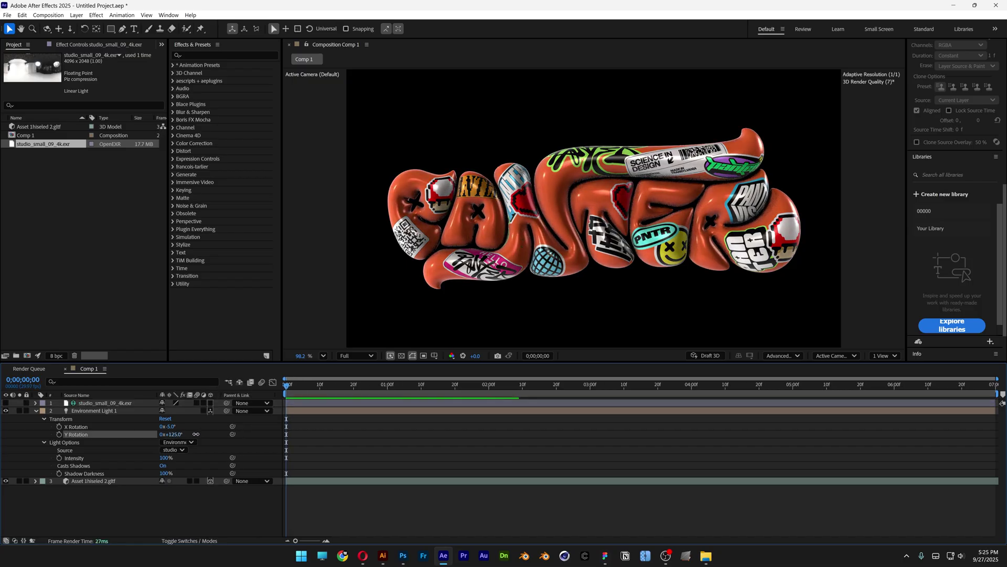
pyautogui.press('space')
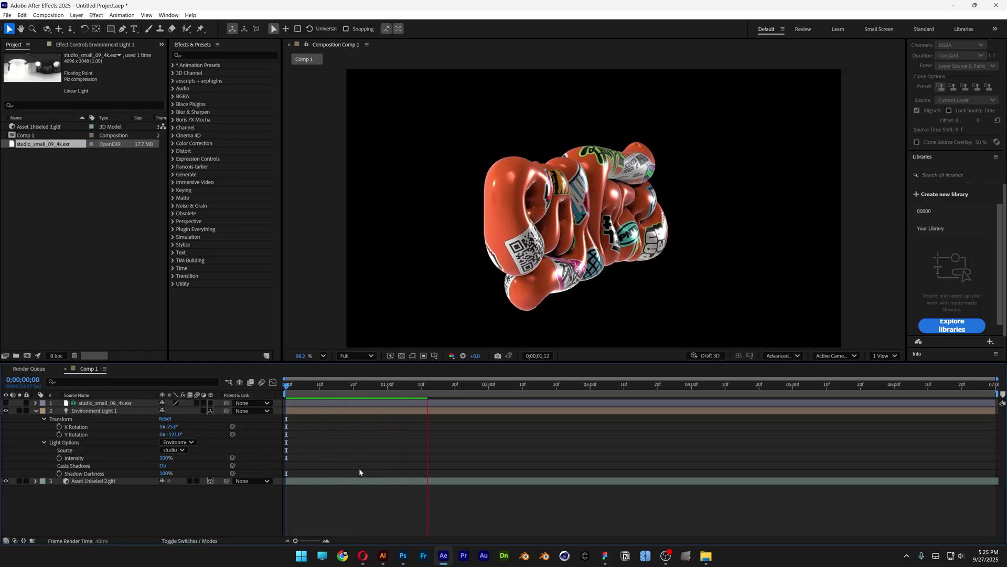